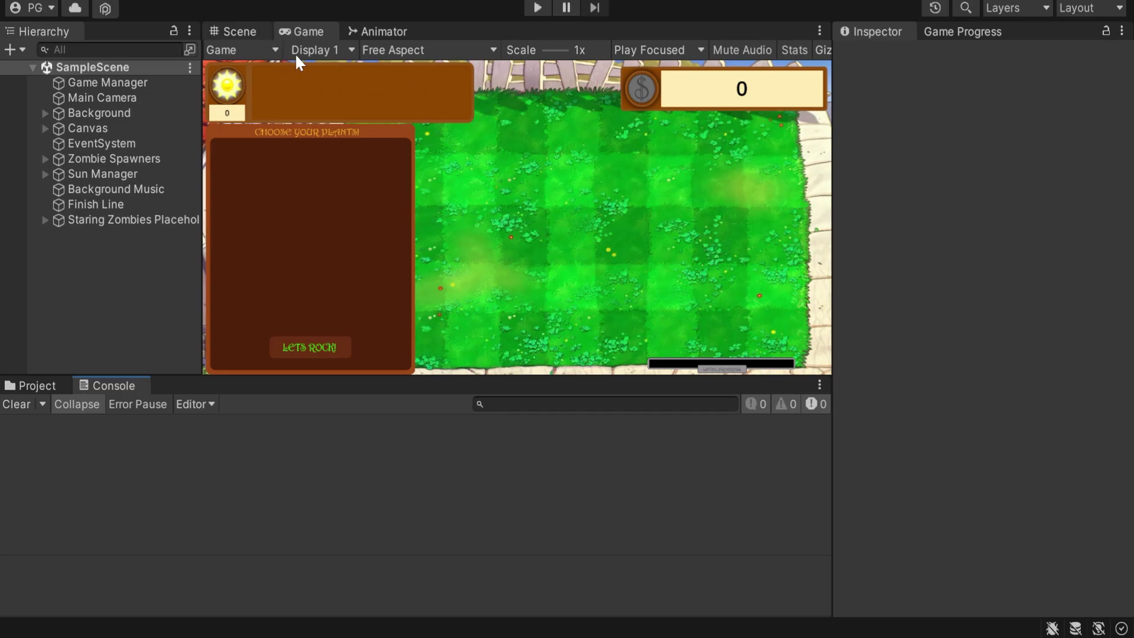
Show the Scene view and open the Prefabs folder in the project assets
key("ctrl+1")
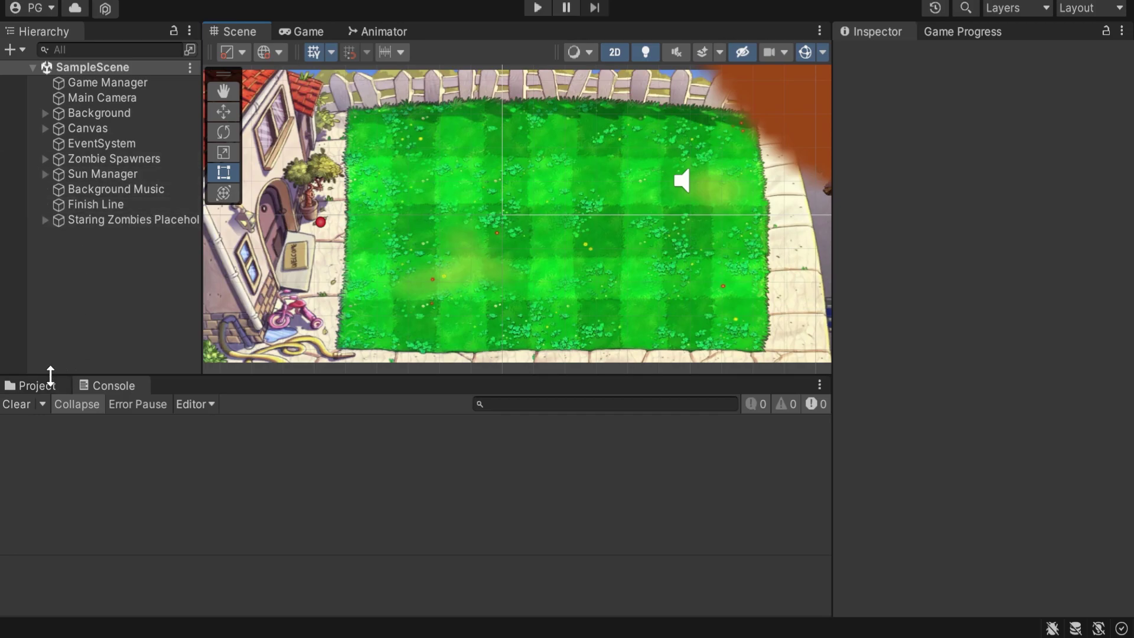
key("ctrl+5")
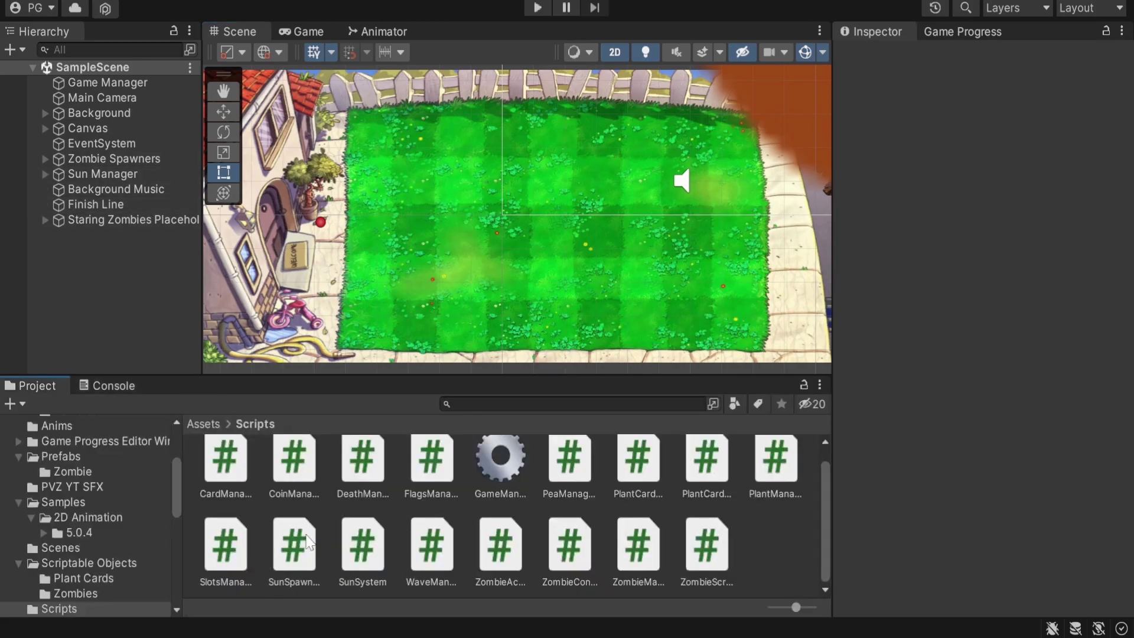
left_click(193, 425)
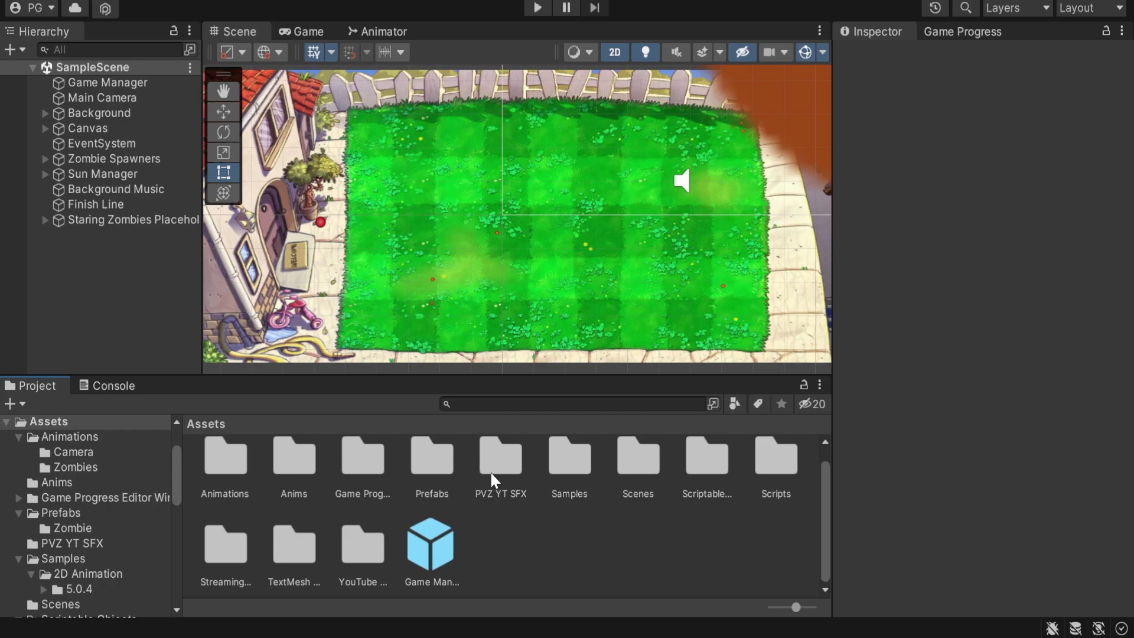
double_click(431, 472)
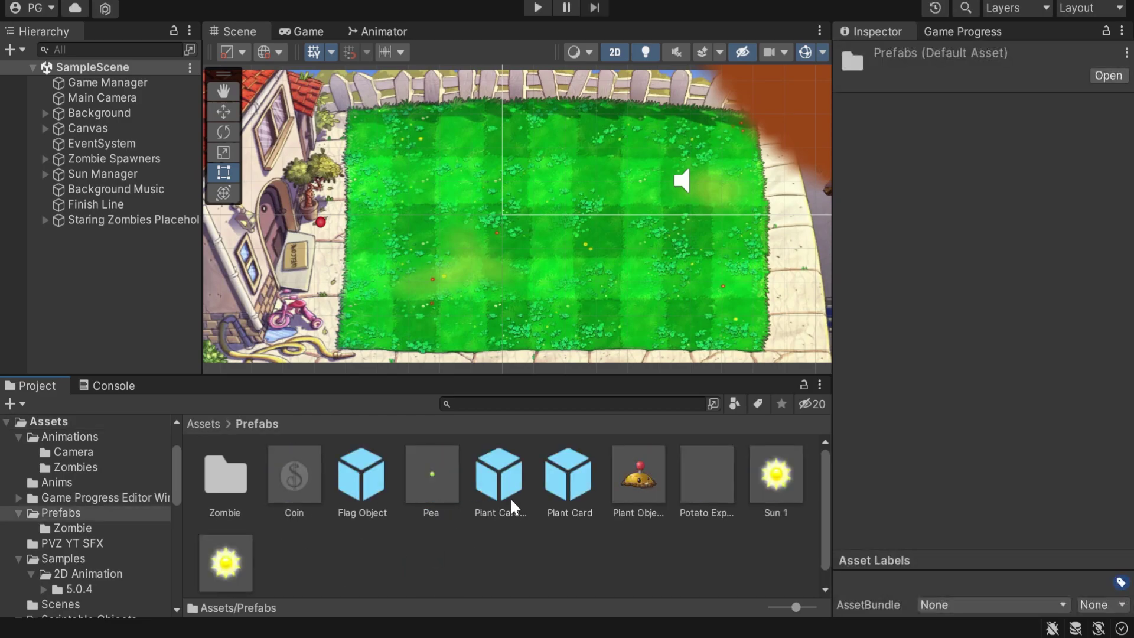
Place the Plant Object prefab on the lawn in the scene, frame it in view and look through its components
scroll(708, 508, "down", 1)
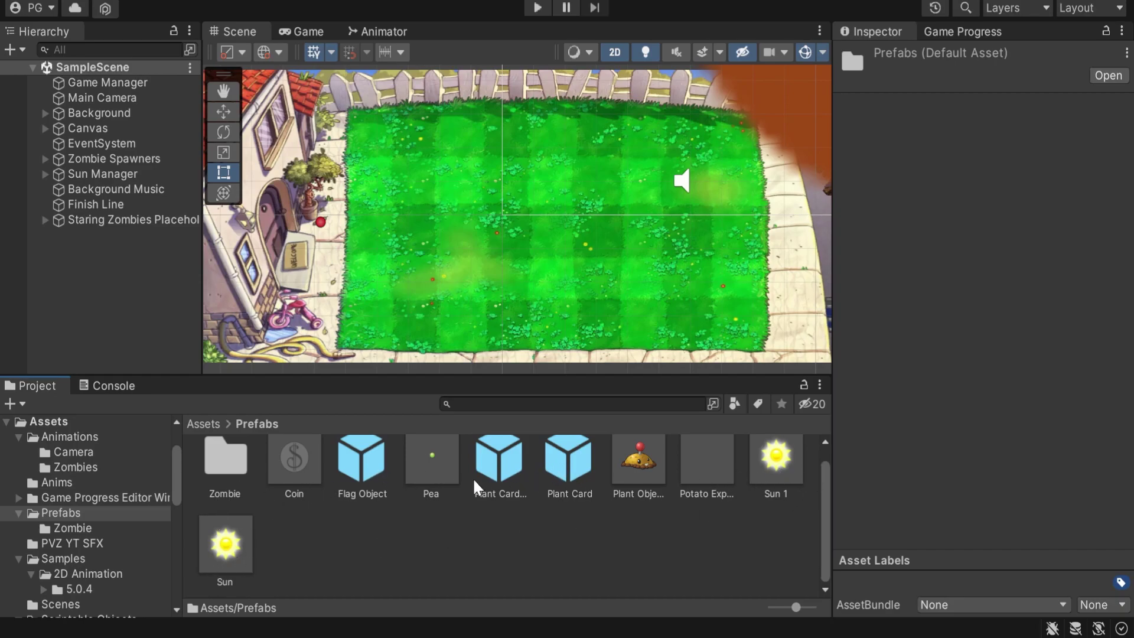
left_click(572, 483)
double_click(228, 481)
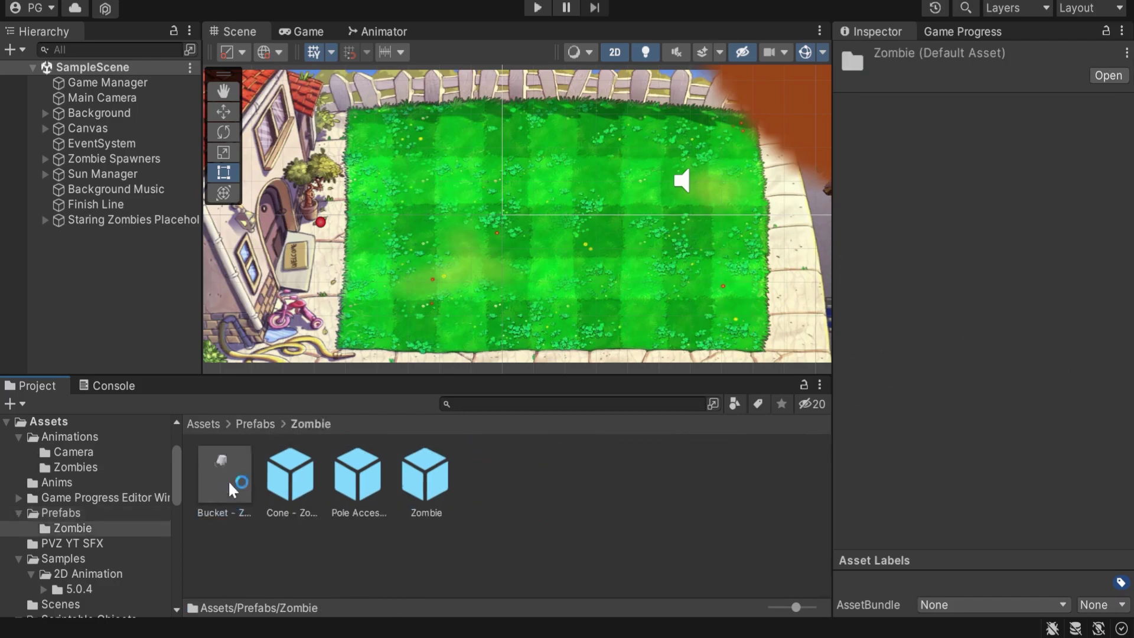
left_click(255, 424)
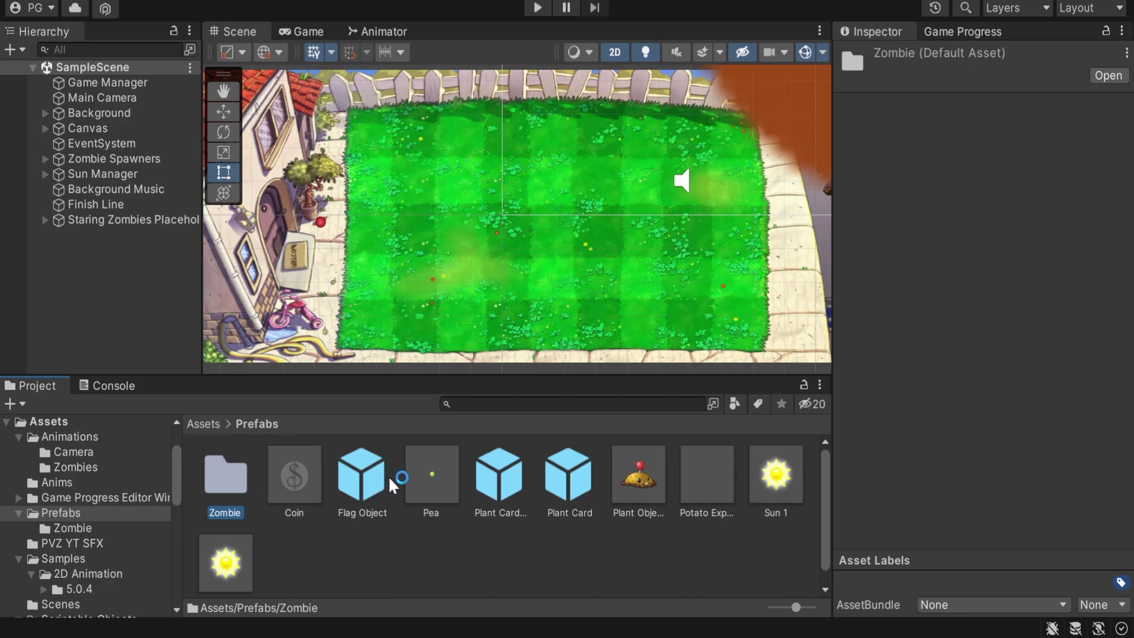
left_click(434, 461)
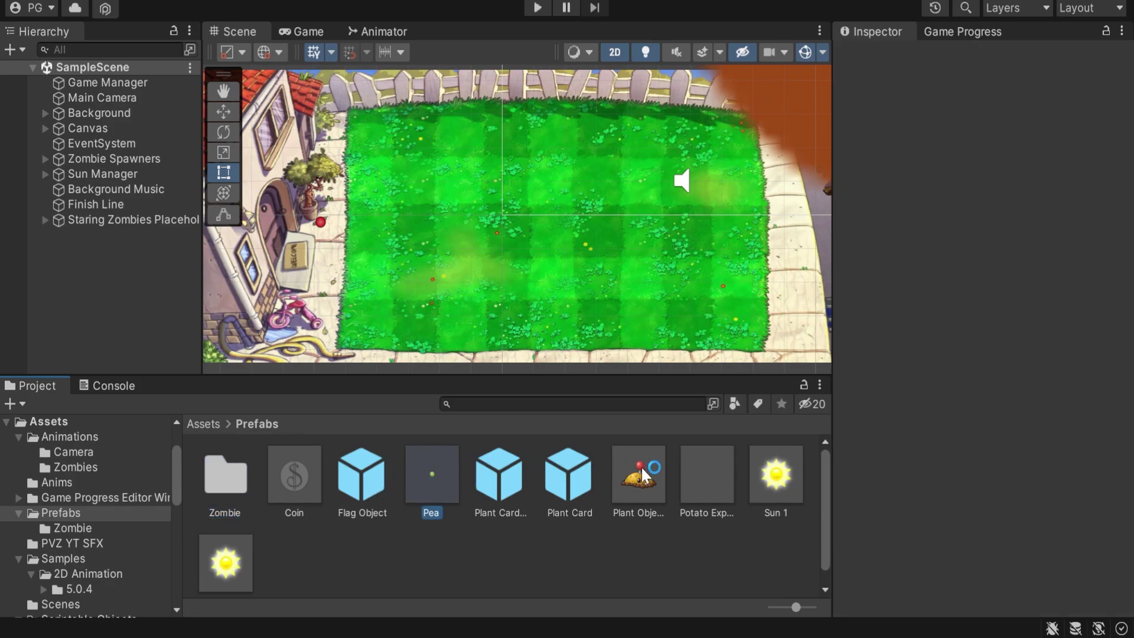
left_click_drag(639, 477, 444, 256)
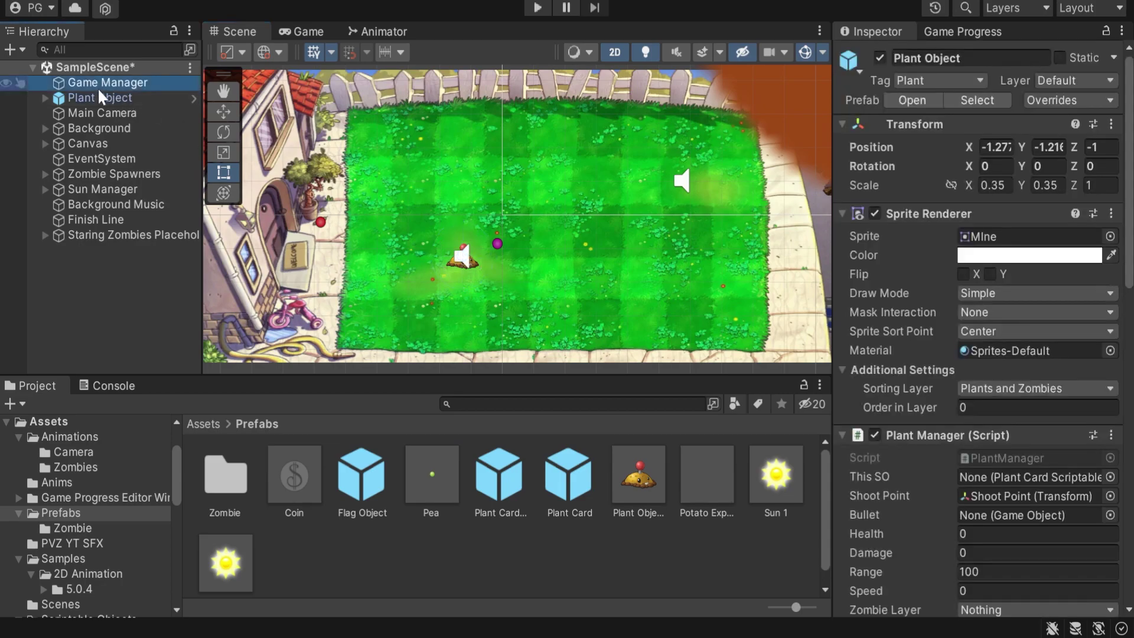
double_click(95, 94)
left_click_drag(505, 291, 503, 286)
scroll(980, 461, "down", 8)
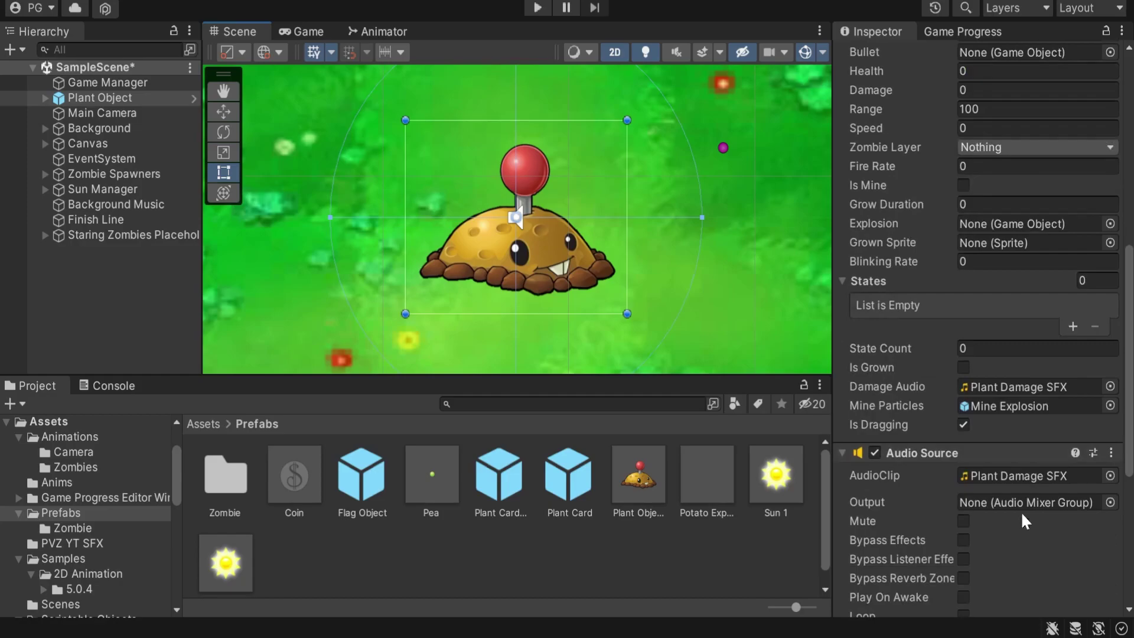
Open the YouTube PVZ folder in the project assets
left_click(195, 424)
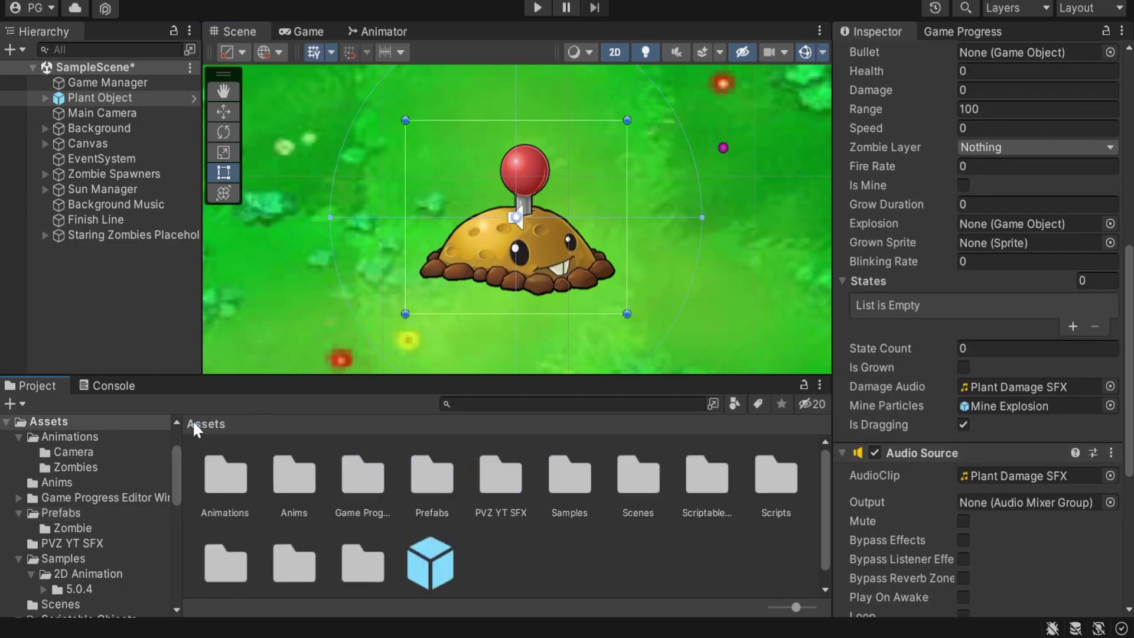
scroll(650, 496, "down", 1)
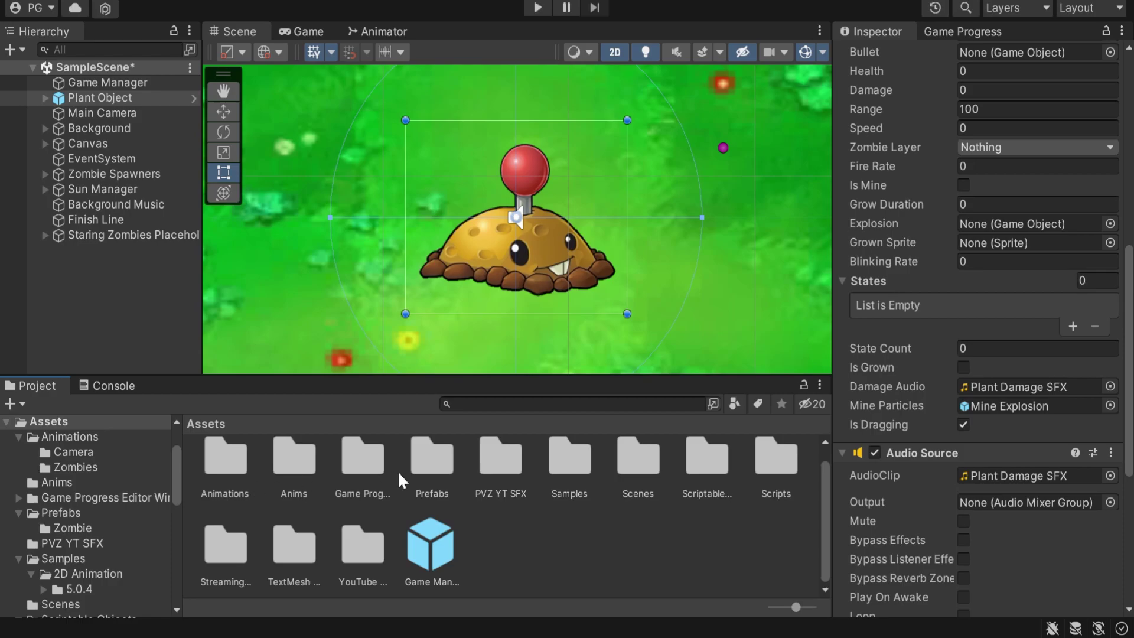
left_click(348, 558)
double_click(349, 558)
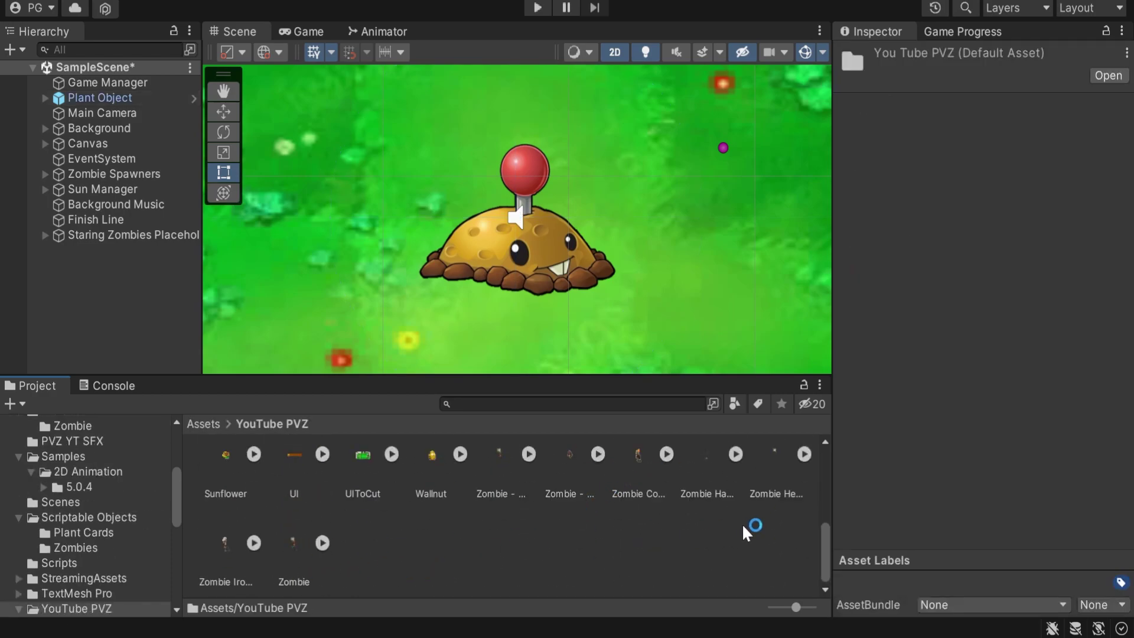
Assign the Sunflower image as the sprite of the Plant Object's Sprite Renderer
scroll(741, 523, "up", 5)
scroll(804, 573, "up", 5)
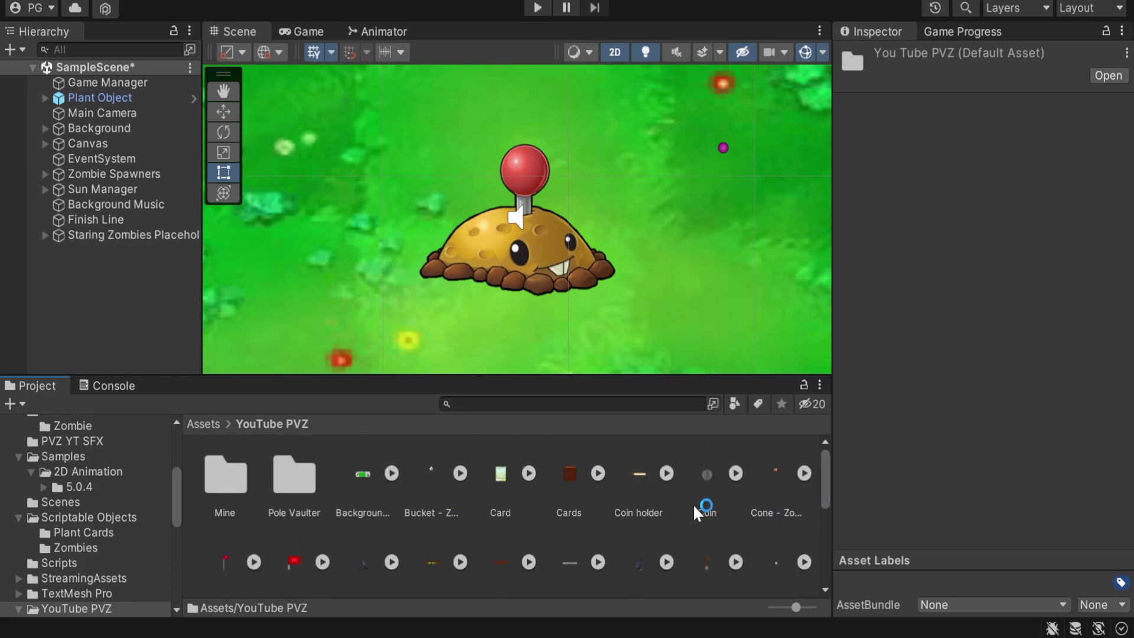
scroll(303, 537, "down", 3)
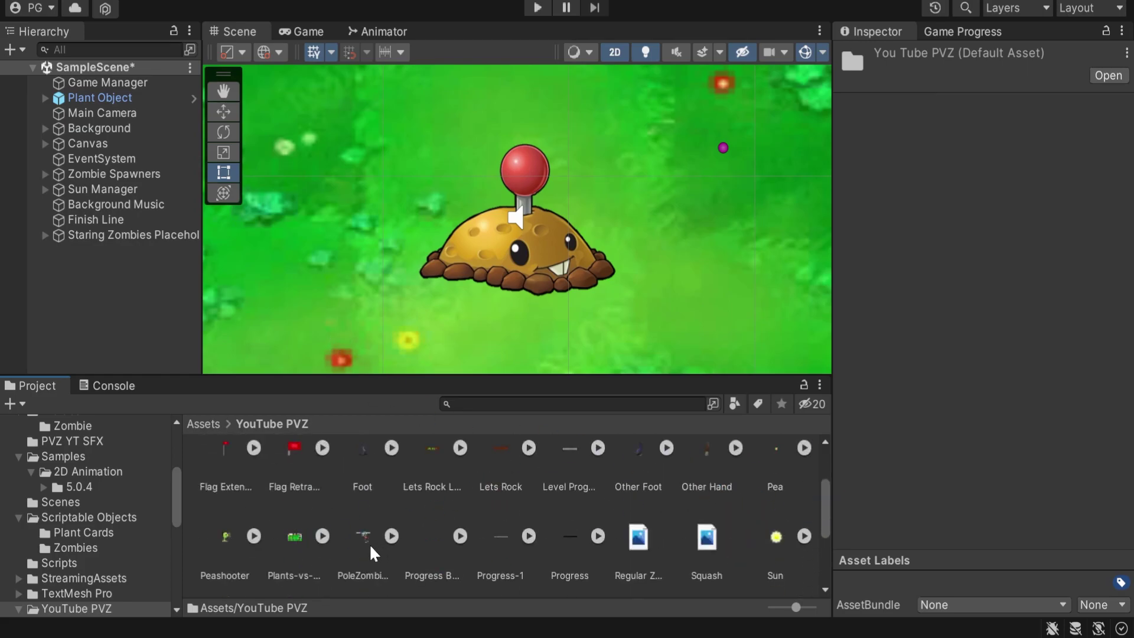
scroll(541, 546, "down", 2)
scroll(708, 526, "down", 2)
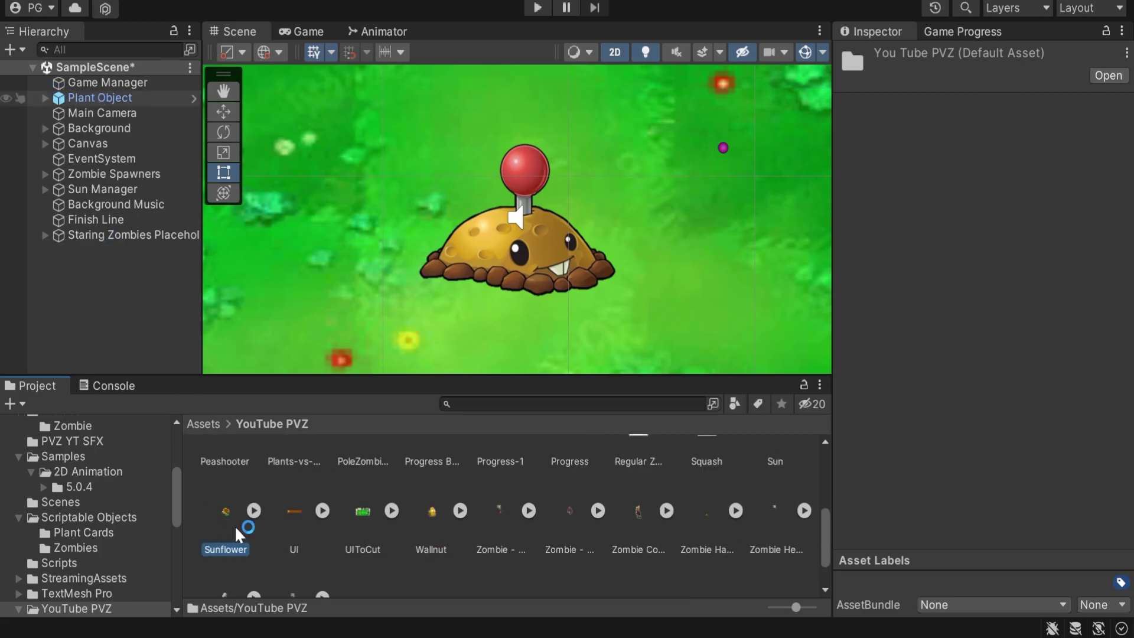
left_click_drag(230, 527, 1034, 236)
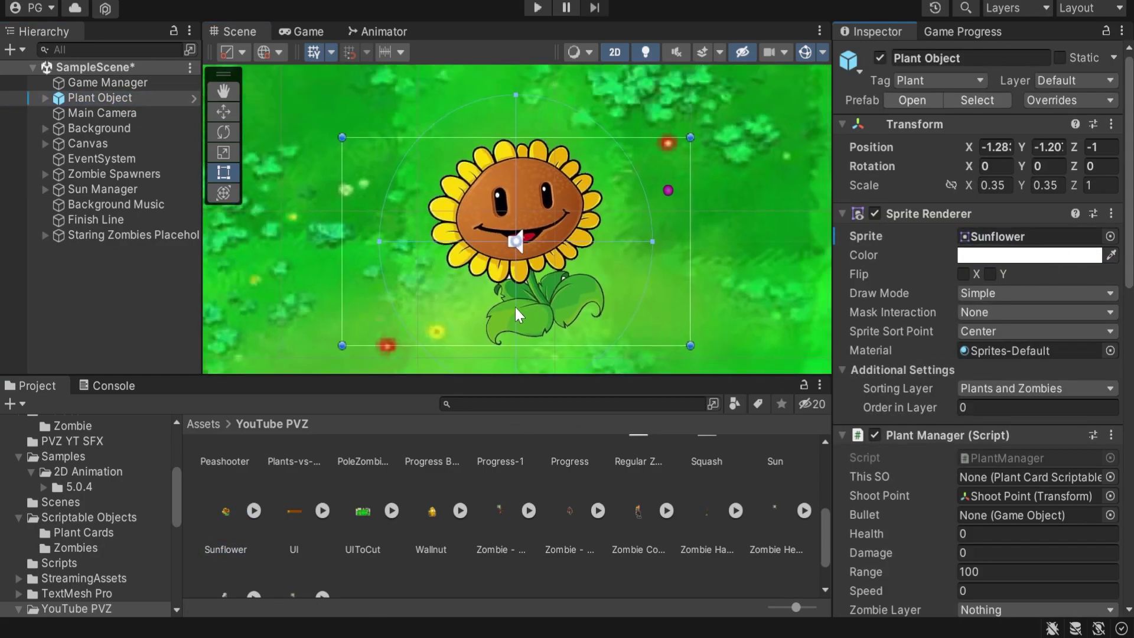
Move the Plant Object to about X -1.58, Y -1.64 on the lawn and check its placement in the Game view
scroll(519, 315, "down", 5)
scroll(735, 290, "up", 3)
left_click(223, 111)
left_click_drag(374, 205, 353, 237)
left_click(302, 32)
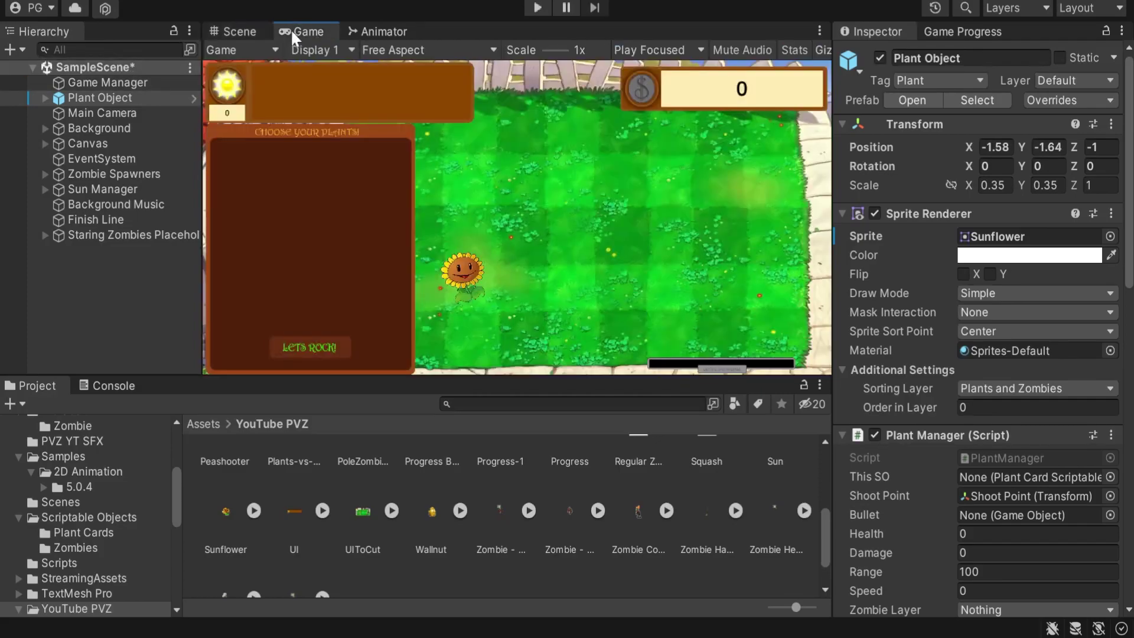
left_click(235, 30)
scroll(362, 306, "up", 4)
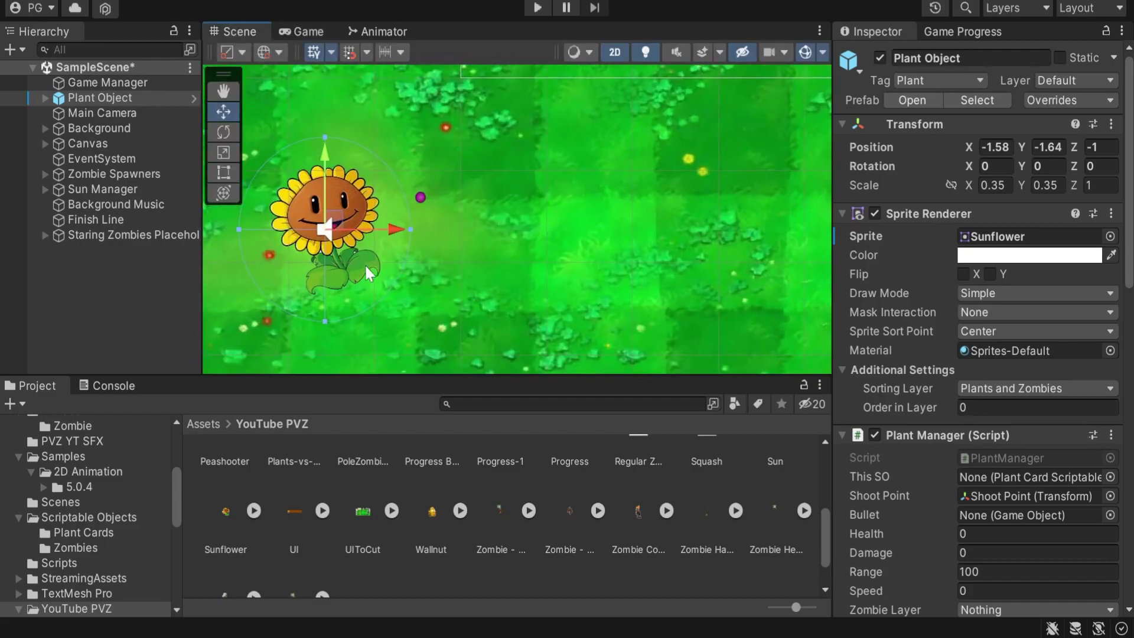
middle_click_drag(366, 269, 434, 265)
Clear the console's error and return to the project assets
left_click(254, 512)
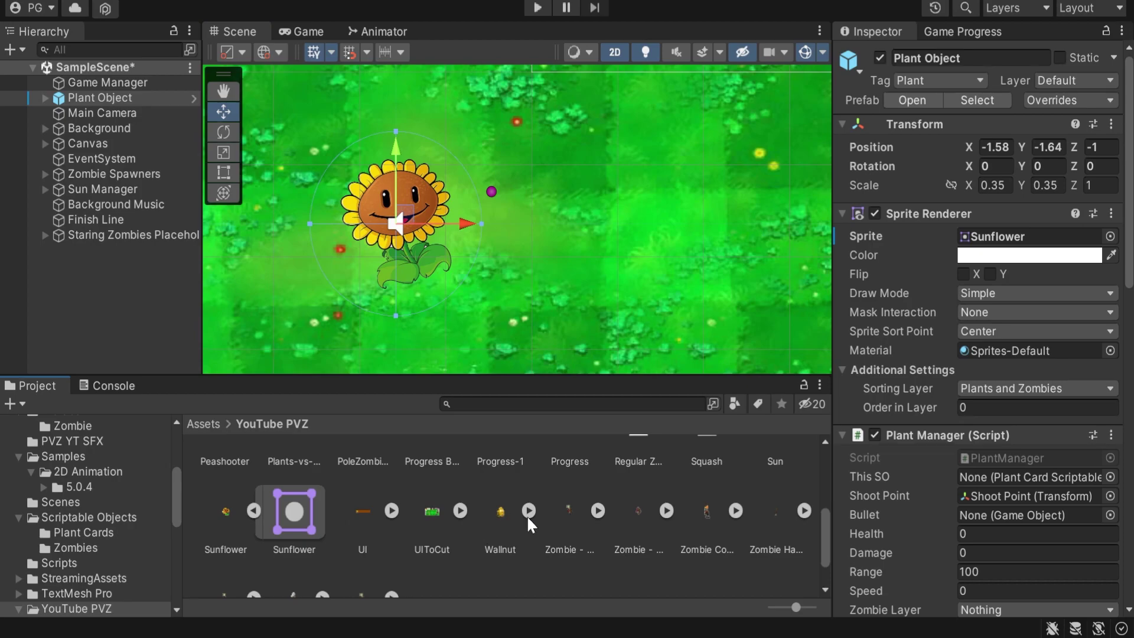
left_click(254, 511)
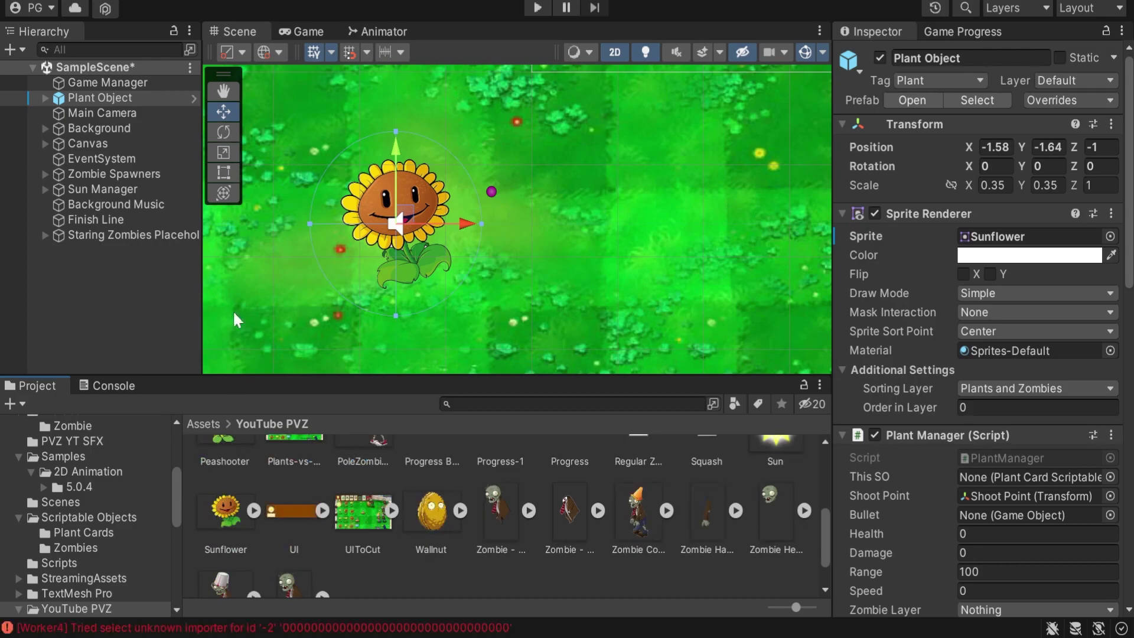
left_click(77, 385)
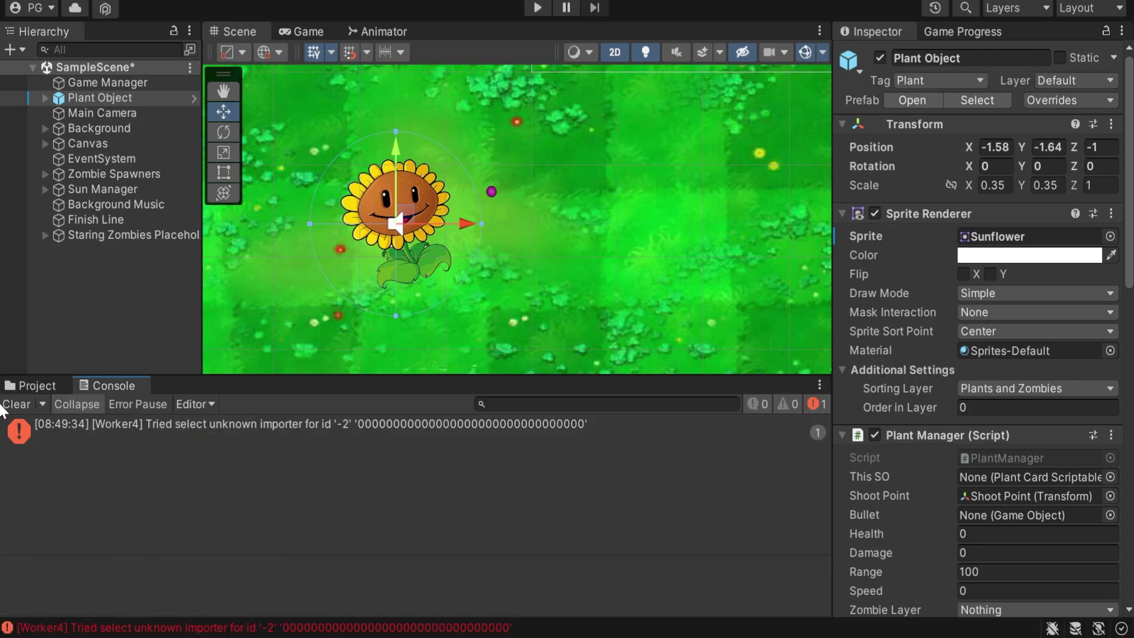
left_click(18, 402)
left_click(37, 385)
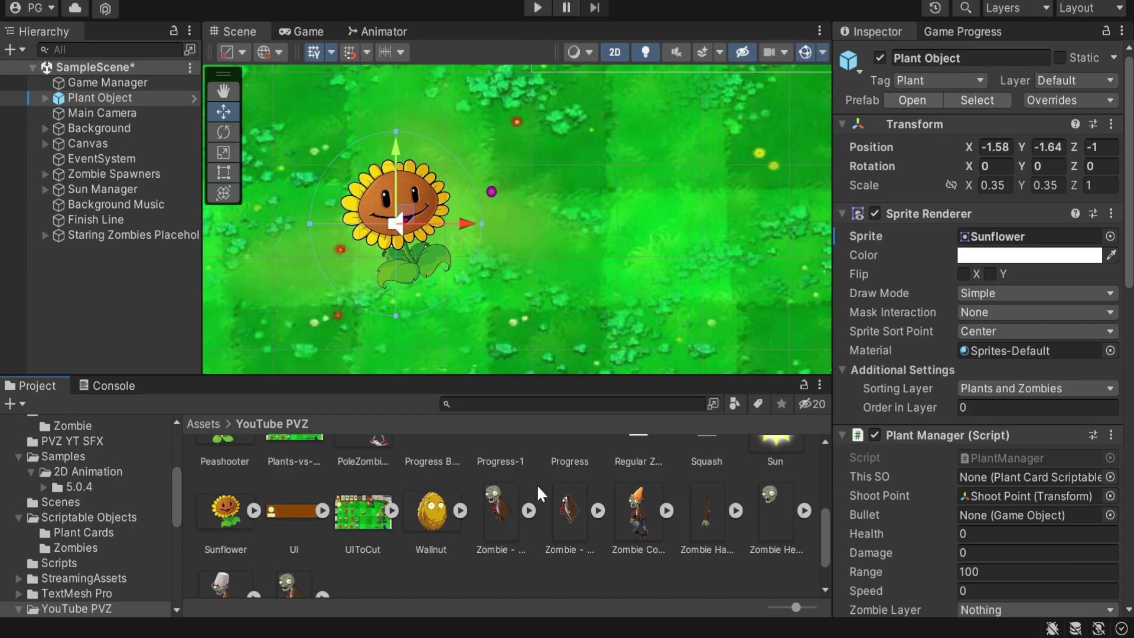
Select the Sunflower texture in the YouTube PVZ folder and open the Sprite Editor for it
scroll(538, 489, "down", 2)
scroll(540, 486, "up", 10)
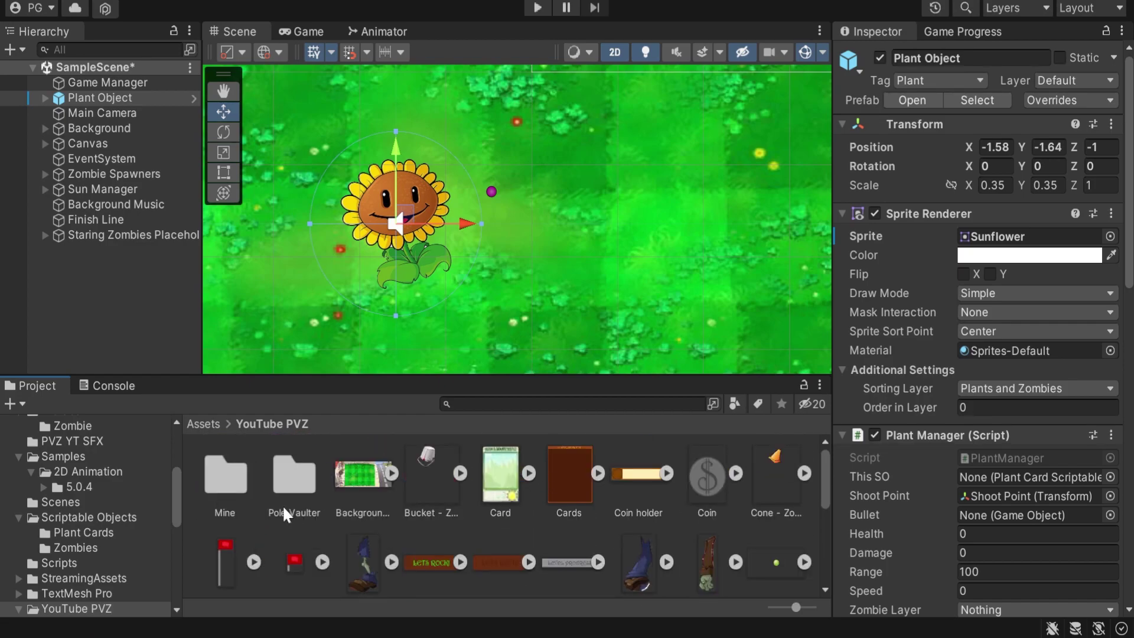
scroll(585, 484, "down", 12)
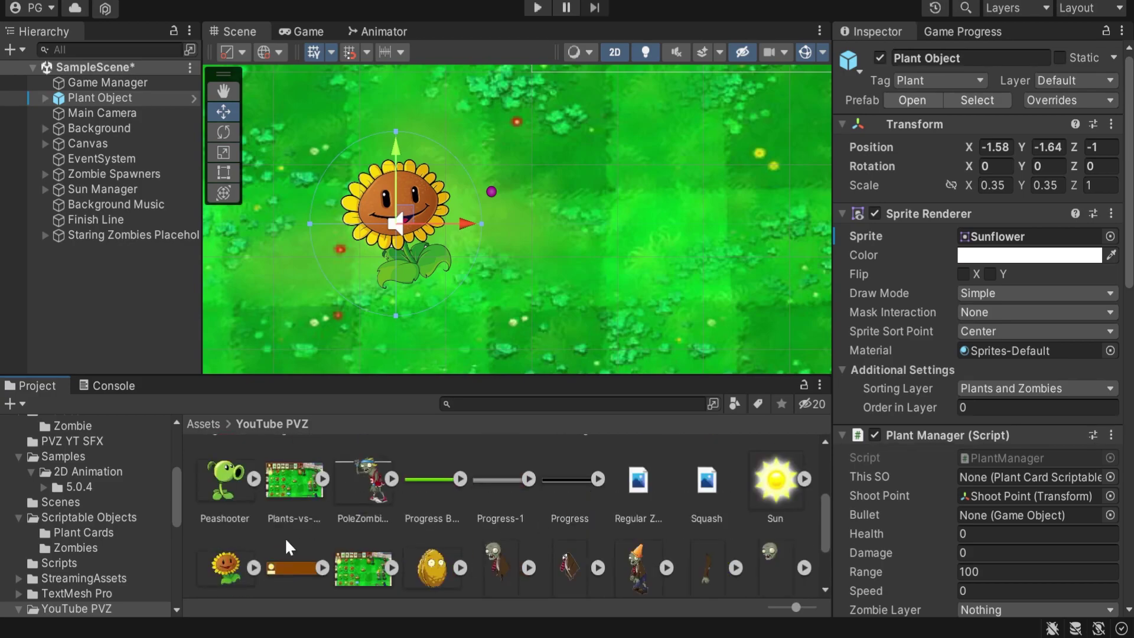
scroll(272, 528, "down", 2)
left_click(253, 512)
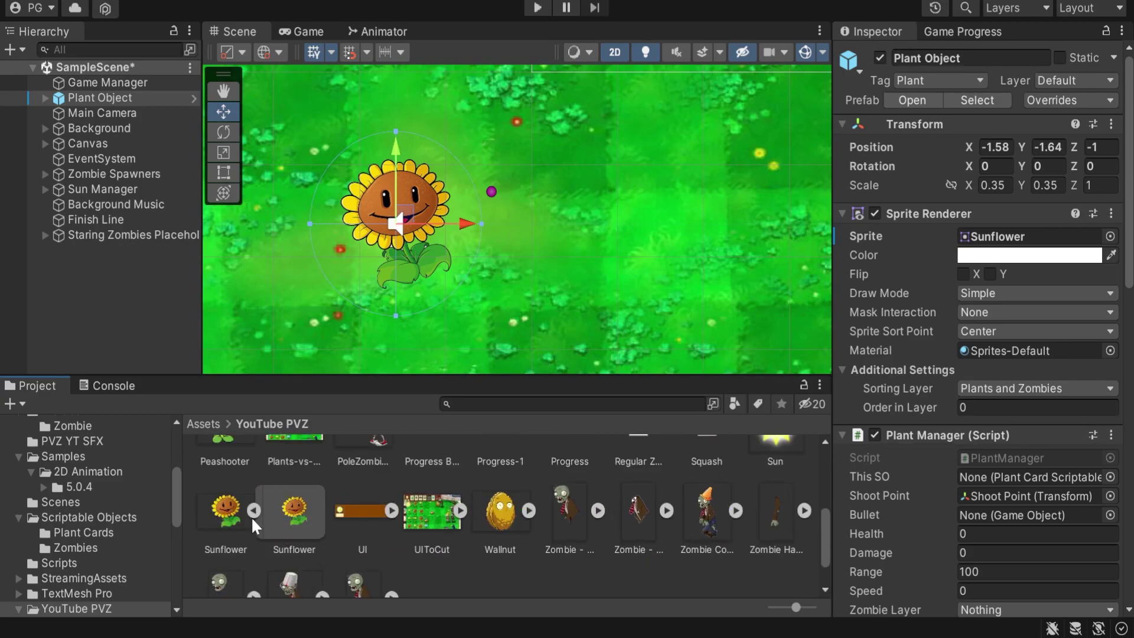
left_click(254, 512)
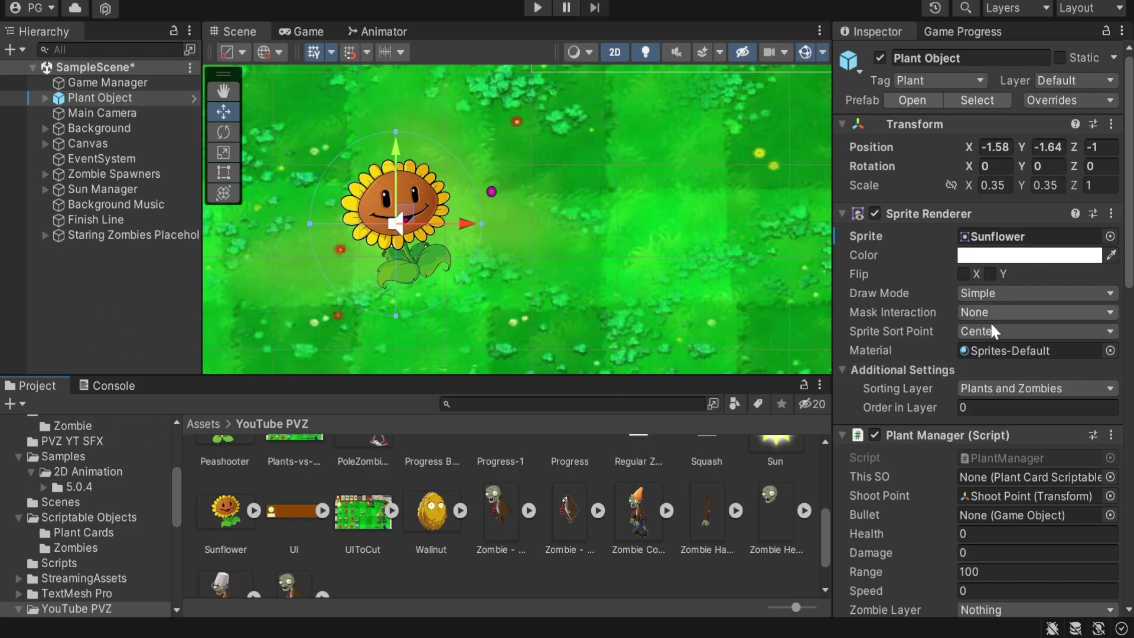
left_click(232, 490)
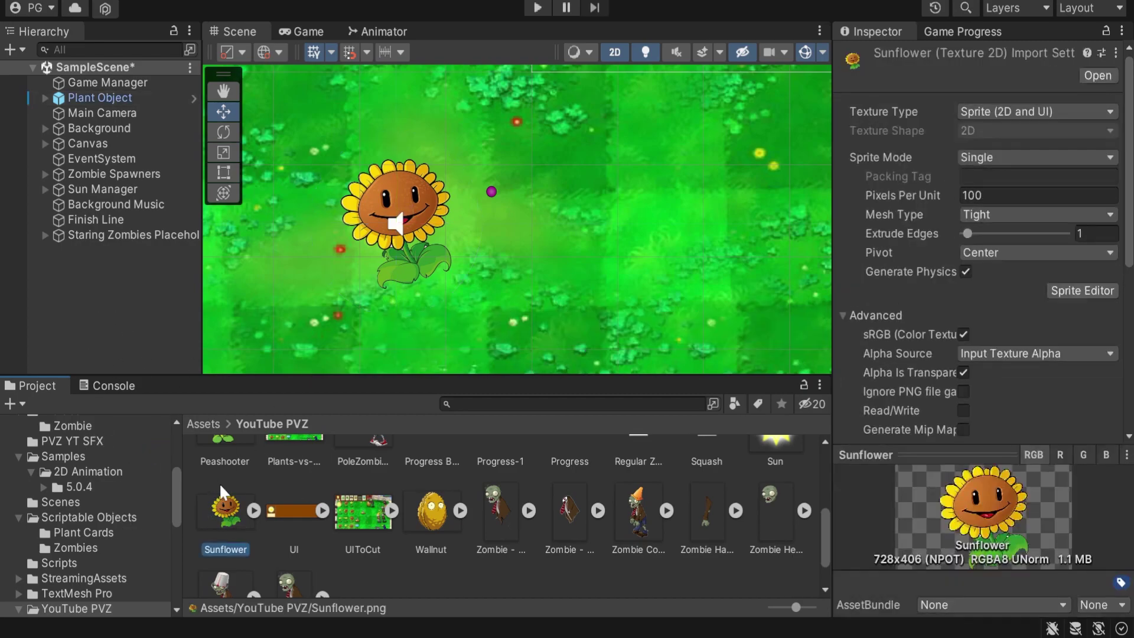
left_click(1082, 290)
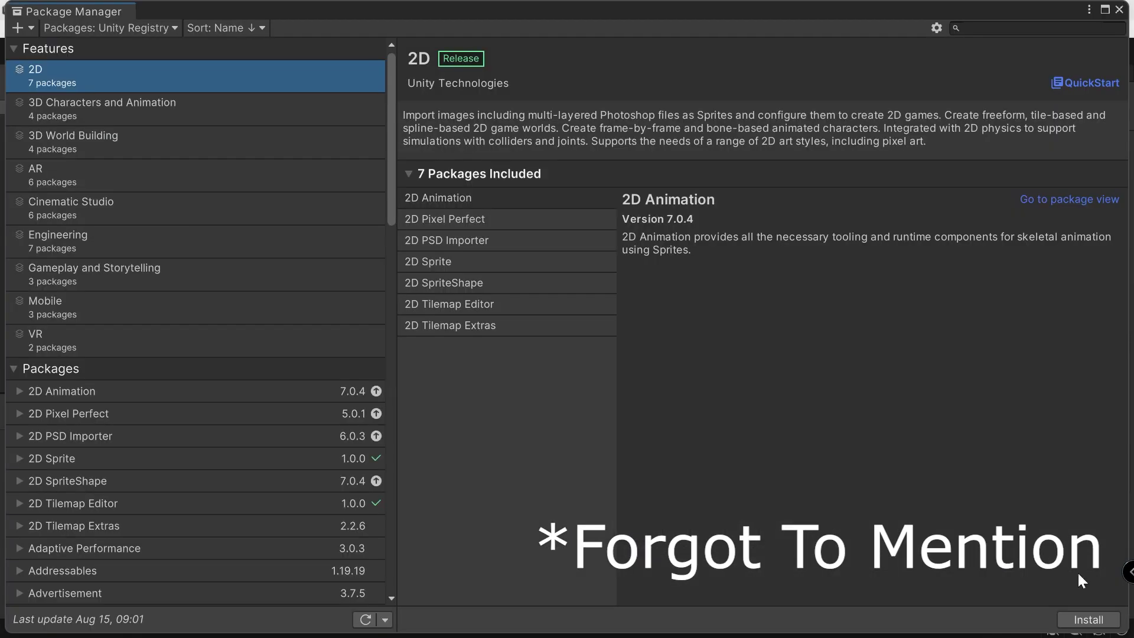
Install the 2D feature from the Unity Registry and return to the main editor window
left_click(1100, 623)
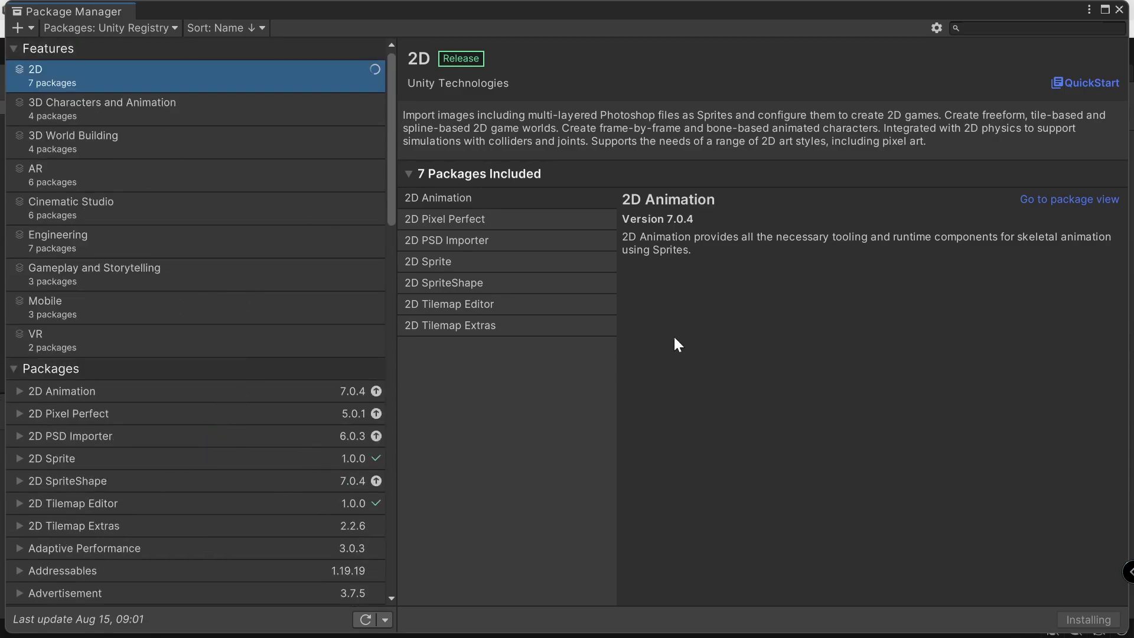
key("alt+Tab")
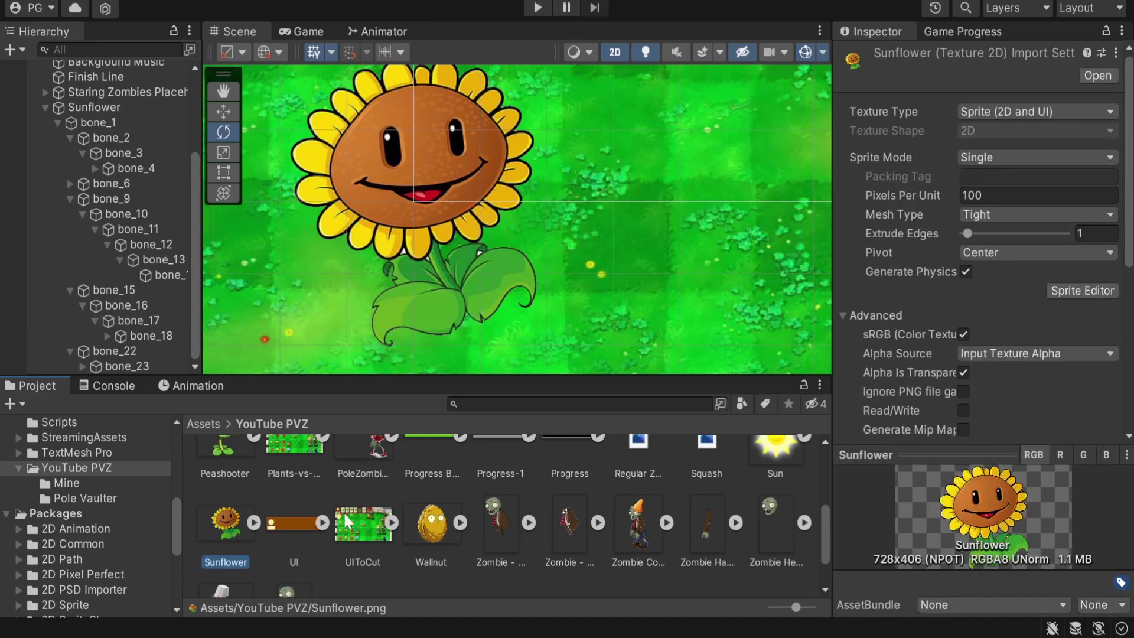
Bring up the Sprite Editor for the Sunflower texture and switch it to the Skinning Editor
left_click(1063, 290)
left_click(1093, 293)
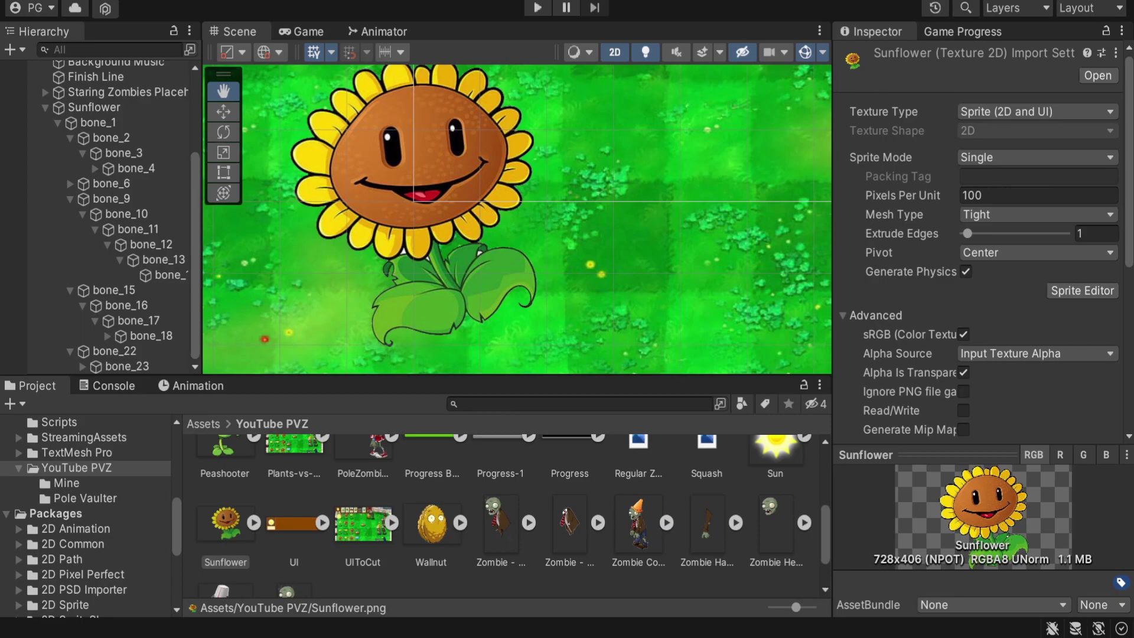
key("alt+Tab")
key("alt+Tab")
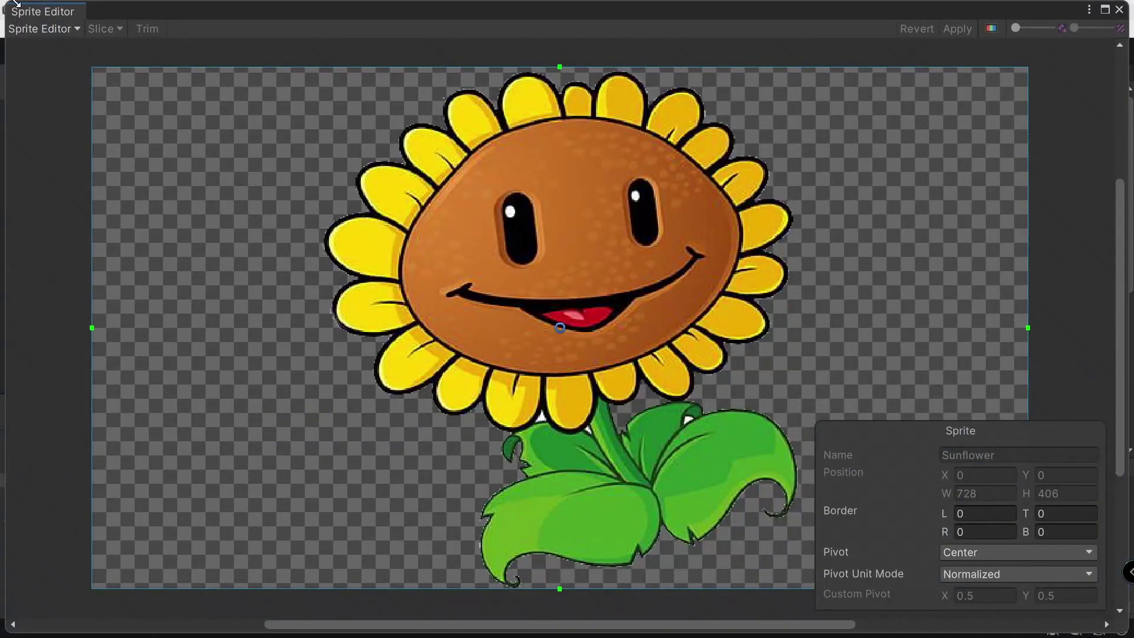
left_click(35, 29)
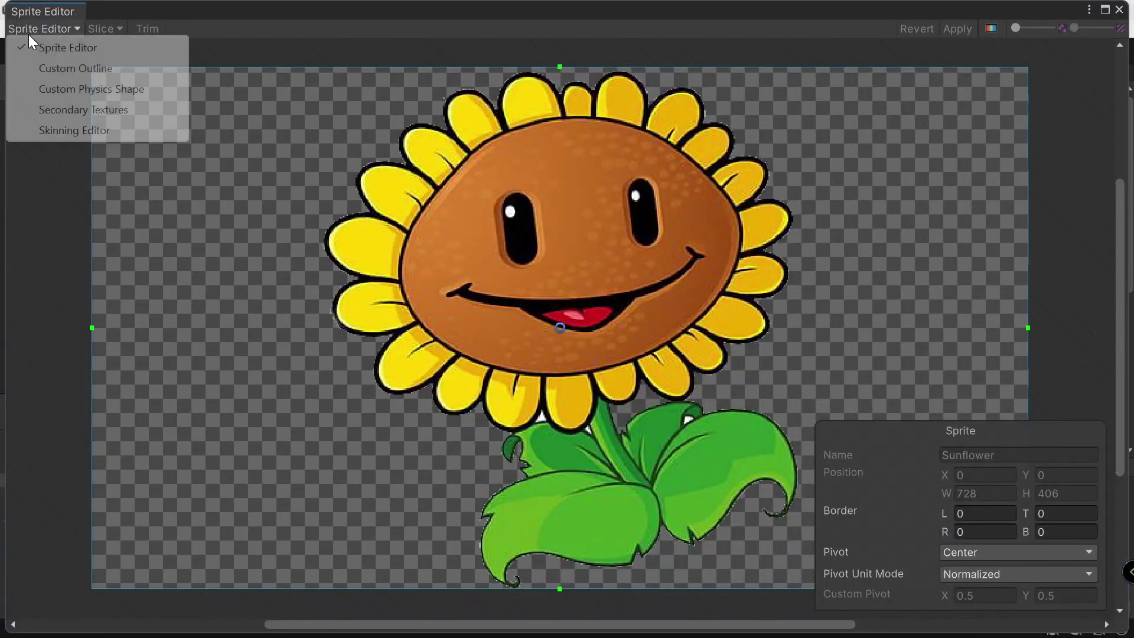
left_click(86, 130)
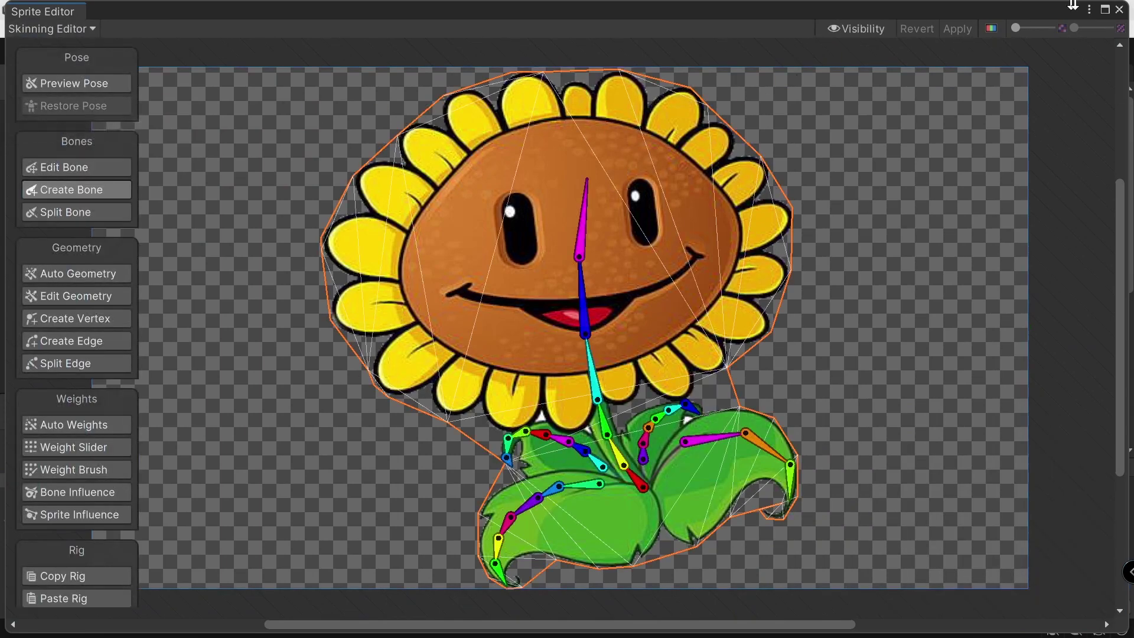
Maximize the Sprite Editor window and delete the bones running along the sunflower's stem and head
left_click(1105, 10)
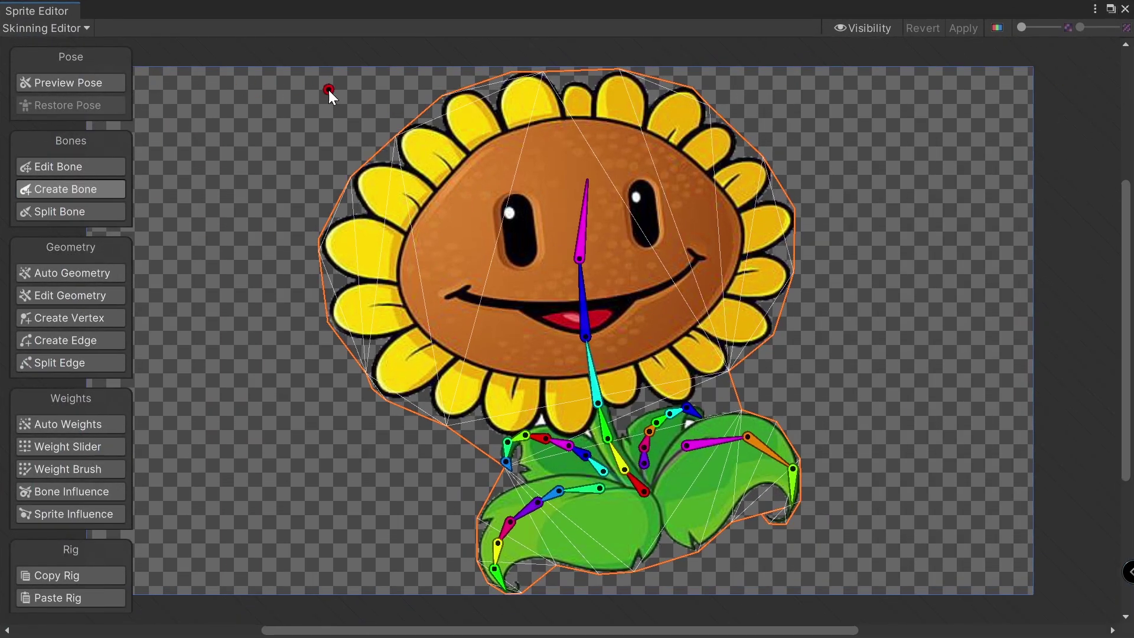
left_click(585, 236)
left_click(644, 492)
key("Delete")
left_click(625, 467)
key("Delete")
left_click(602, 430)
key("Delete")
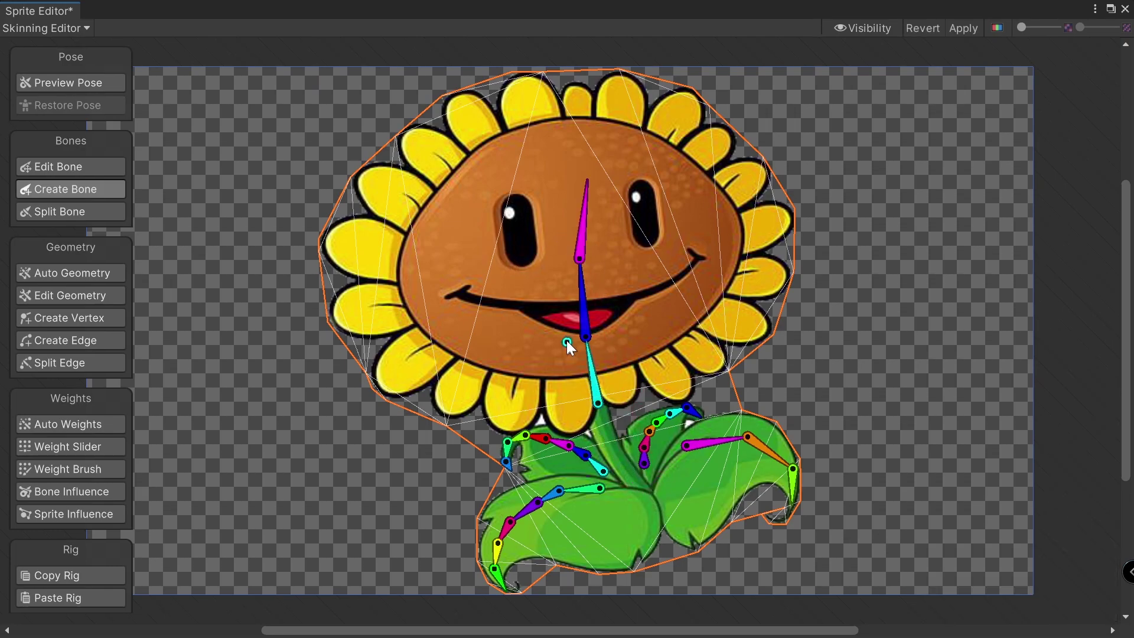
key("Delete")
Delete all remaining bones on the sunflower's leaves
left_click(764, 450)
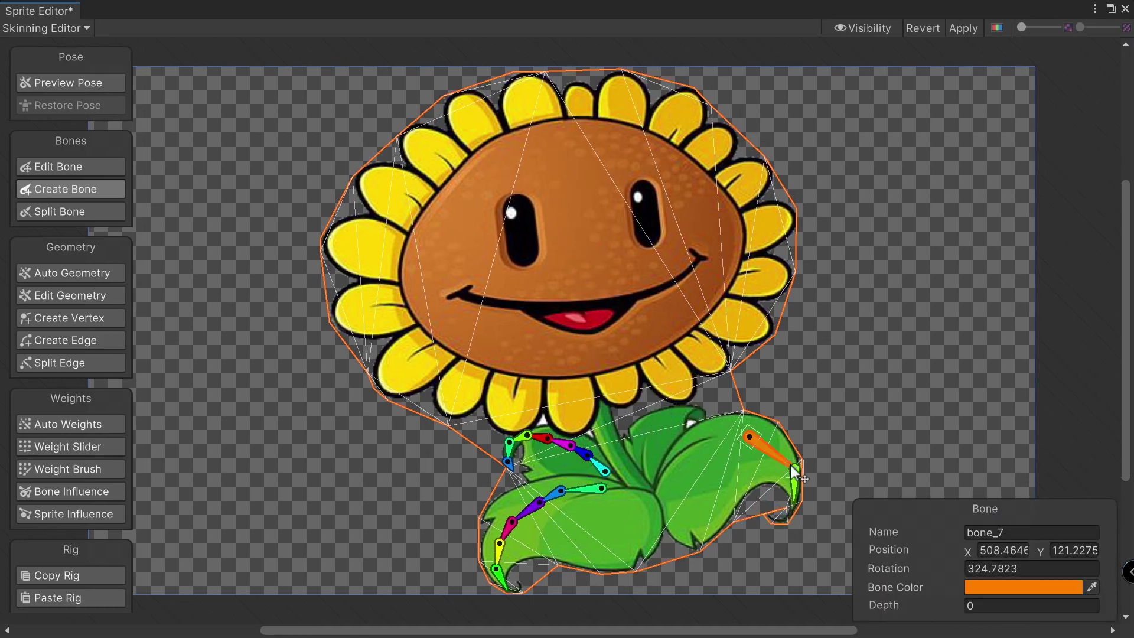
key("Delete")
left_click(508, 453)
key("Delete")
left_click(555, 443)
key("Delete")
left_click(509, 528)
key("Delete")
key("alt+Tab")
left_click(473, 334)
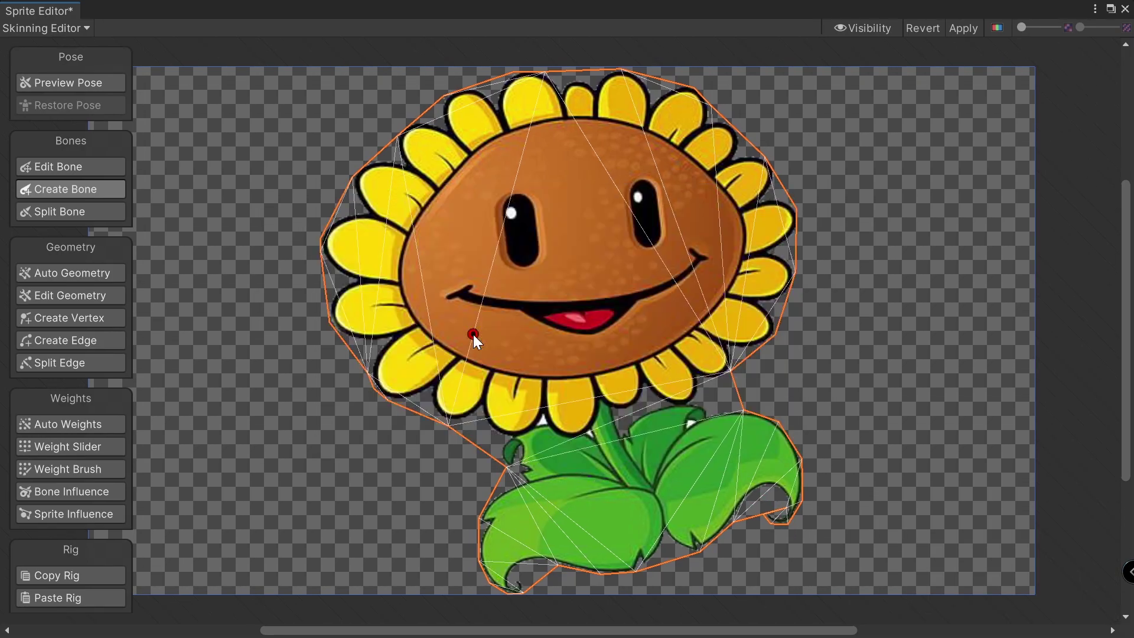
Create a chain of six bones from the base of the stem up to the middle of the sunflower's face
middle_click_drag(626, 313, 659, 329)
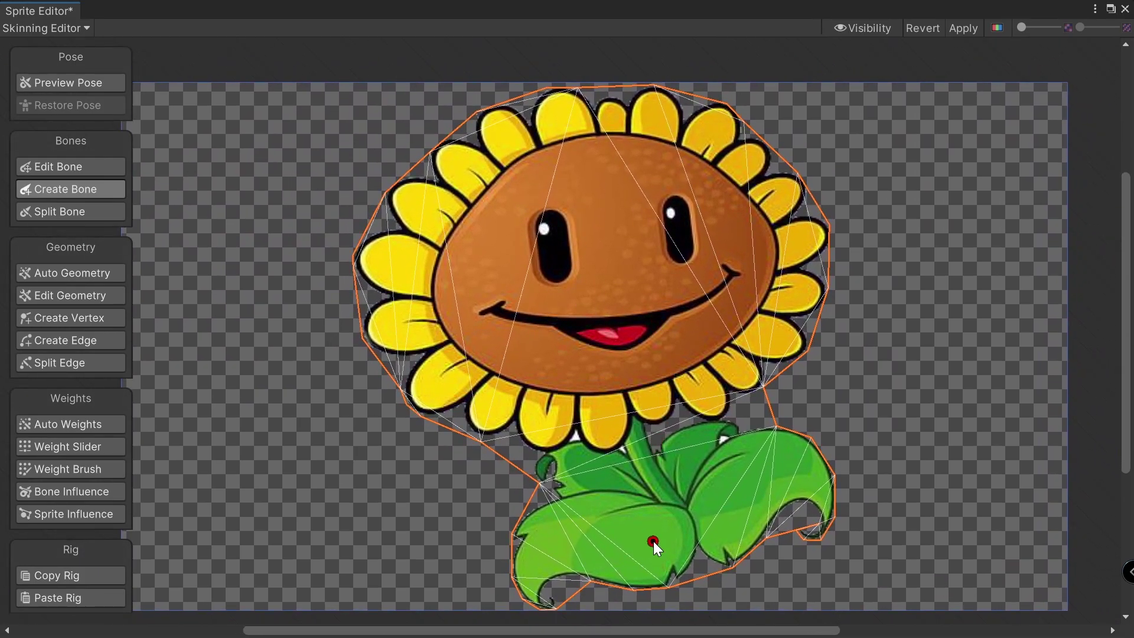
left_click(52, 201)
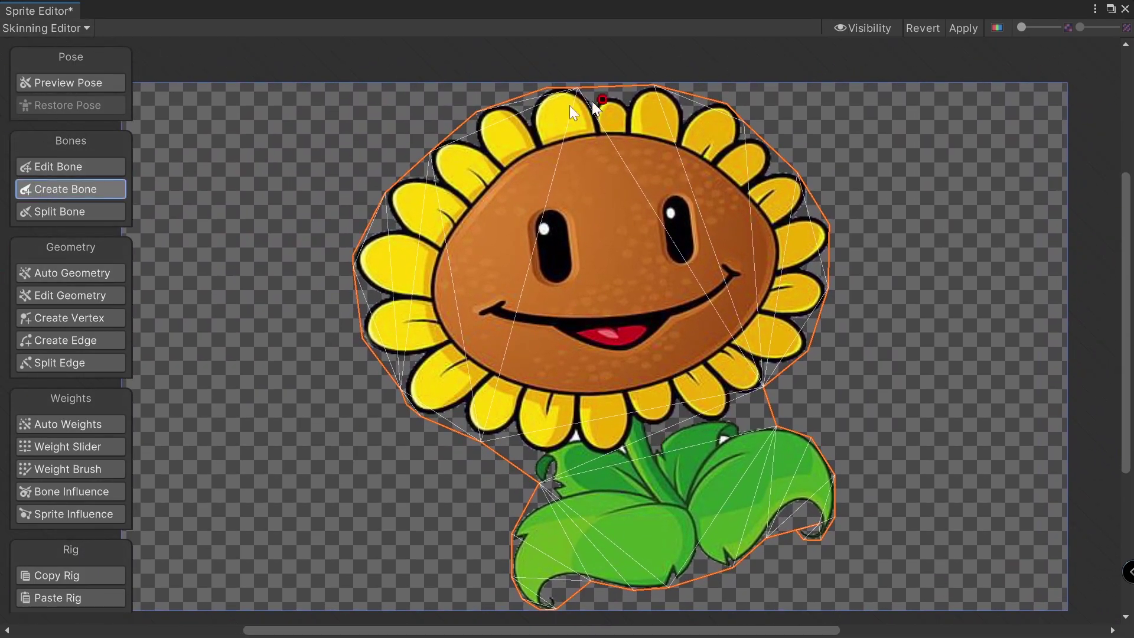
left_click(83, 29)
left_click(81, 130)
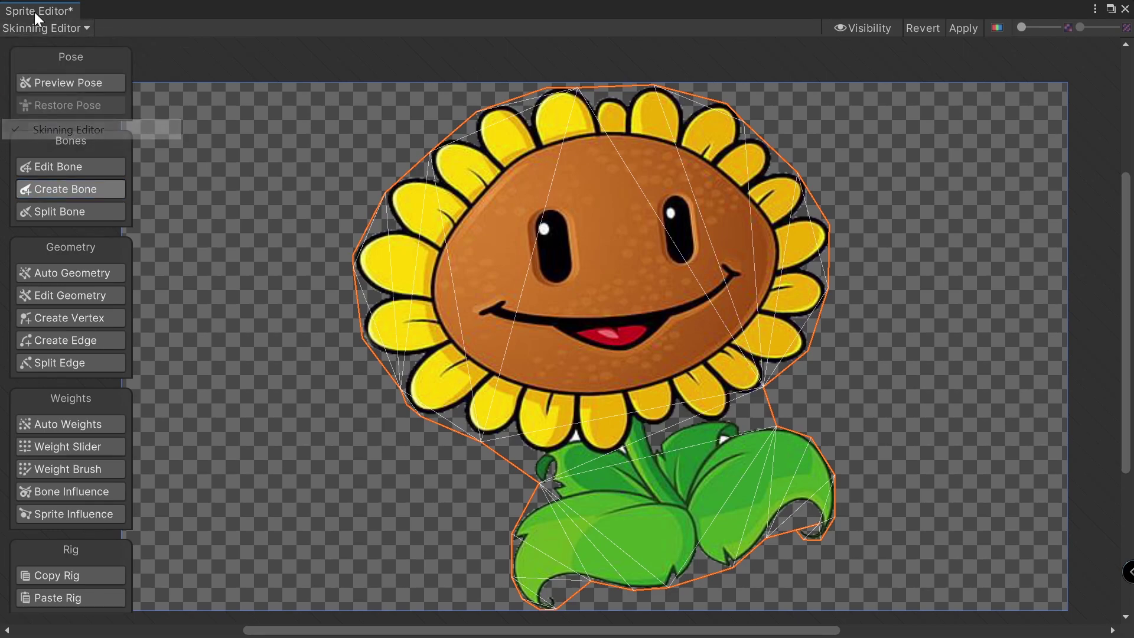
left_click(68, 190)
left_click(193, 206)
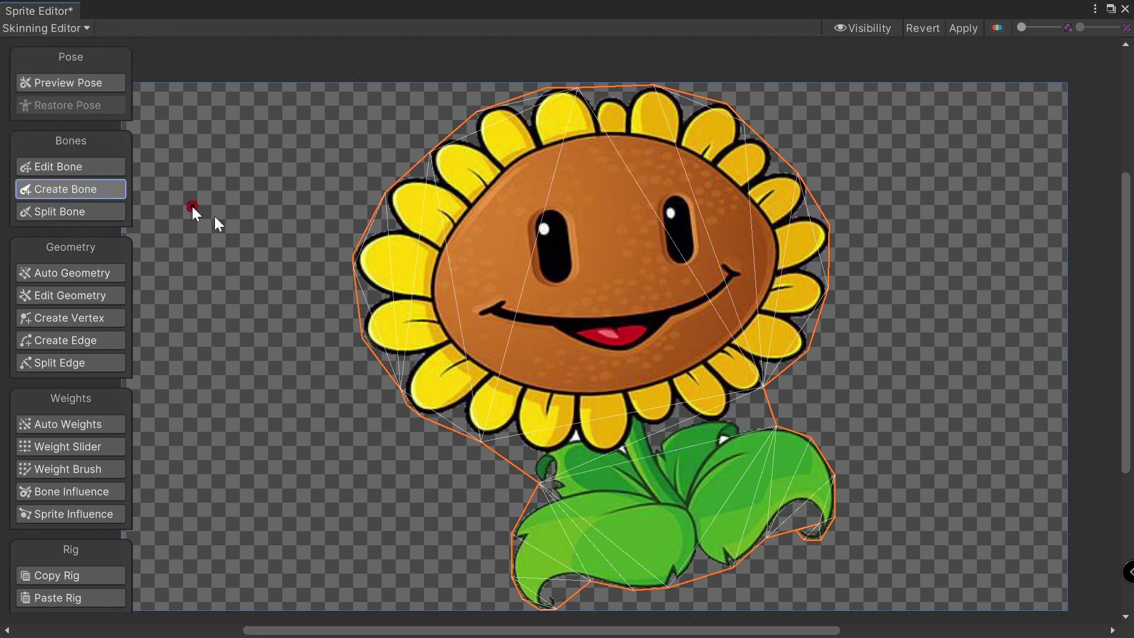
left_click(681, 502)
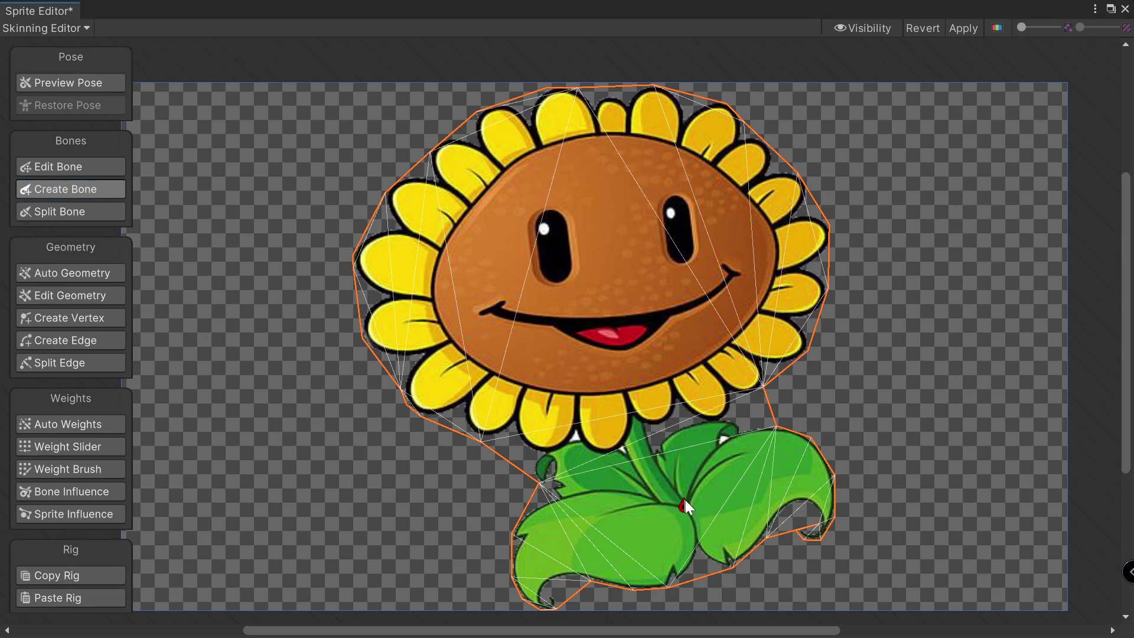
left_click(658, 483)
left_click(644, 455)
left_click(632, 418)
left_click(623, 348)
left_click(622, 303)
left_click(621, 263)
key("Escape")
Create a separate chain of six bones along the large front-left leaf, ending at its curled tip
left_click(655, 506)
left_click(610, 512)
left_click(575, 524)
left_click(553, 539)
left_click(532, 559)
left_click(532, 584)
left_click(537, 602)
right_click(538, 602)
Create a bone chain along the large front-right leaf, following its curve to the curled tip
left_click(697, 495)
left_click(710, 471)
left_click(741, 451)
left_click(771, 453)
left_click(805, 464)
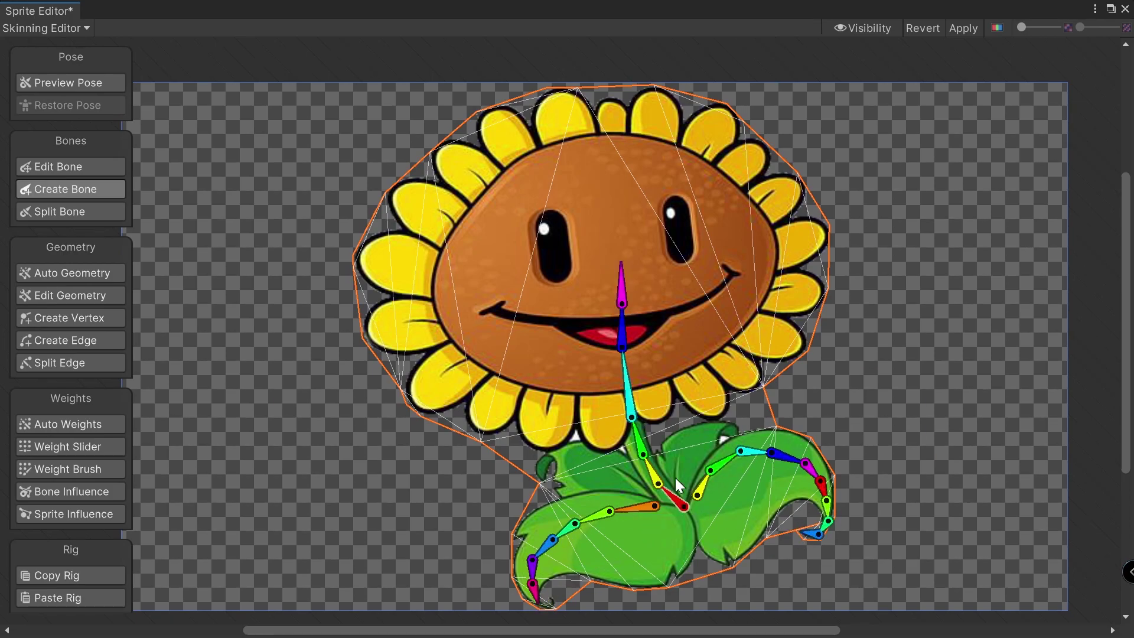
Create bone chains along the two small back leaves and apply the skeleton changes to the sprite
left_click(548, 455)
left_click(537, 465)
left_click(543, 482)
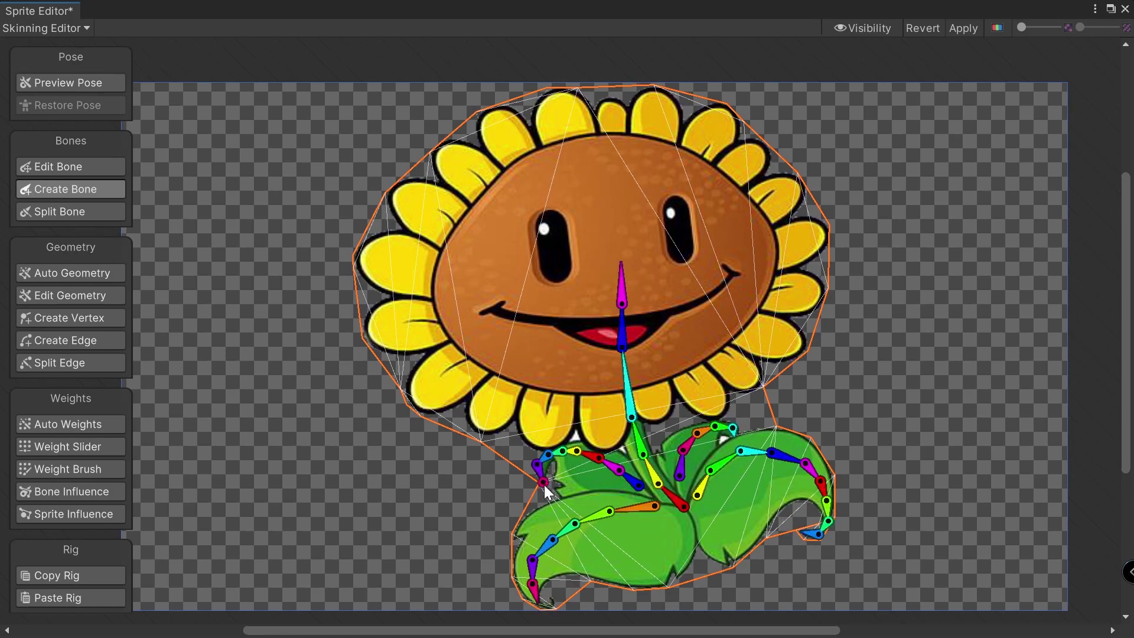
right_click(542, 483)
left_click(968, 28)
Generate the sprite's mesh with Auto Geometry at outline detail 10 and subdivide 0, and generate its Auto Weights
left_click(55, 272)
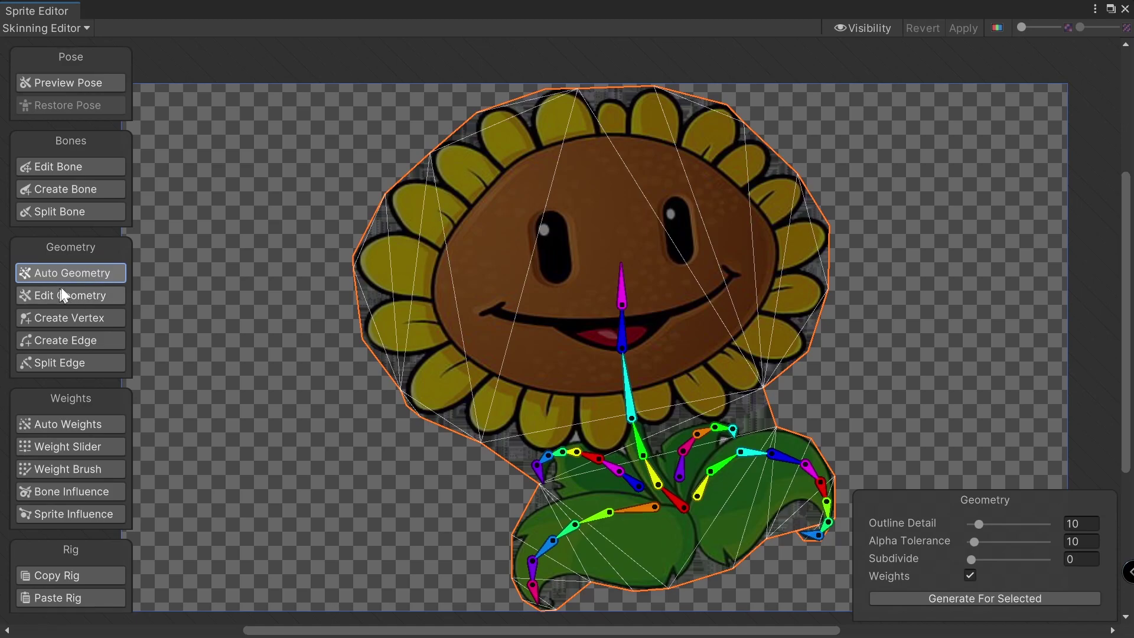
left_click(989, 598)
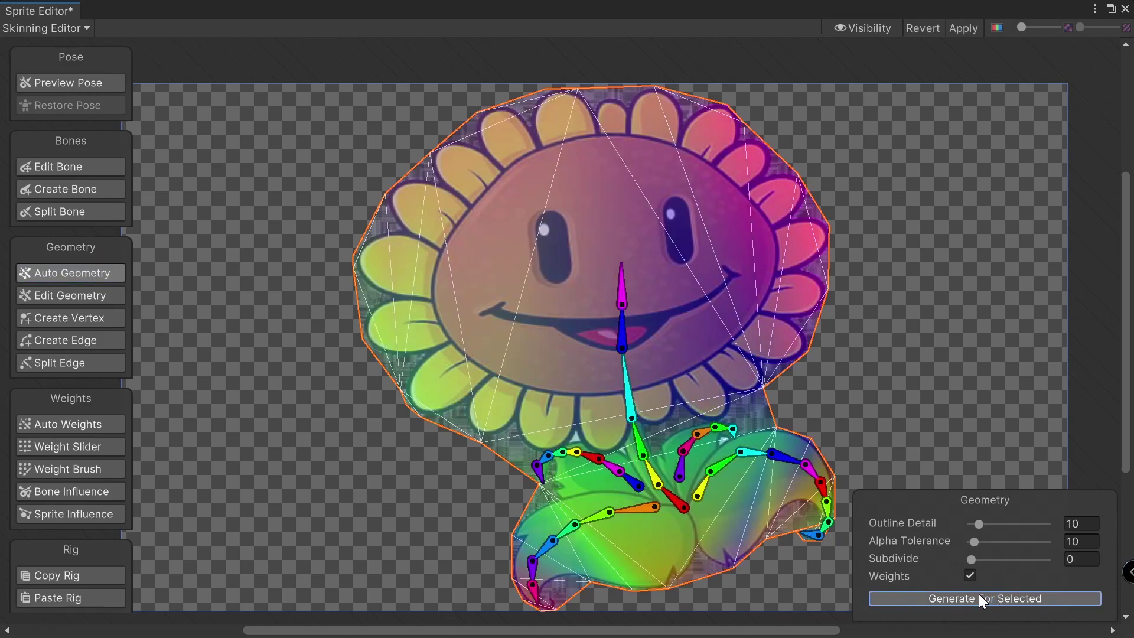
left_click(68, 424)
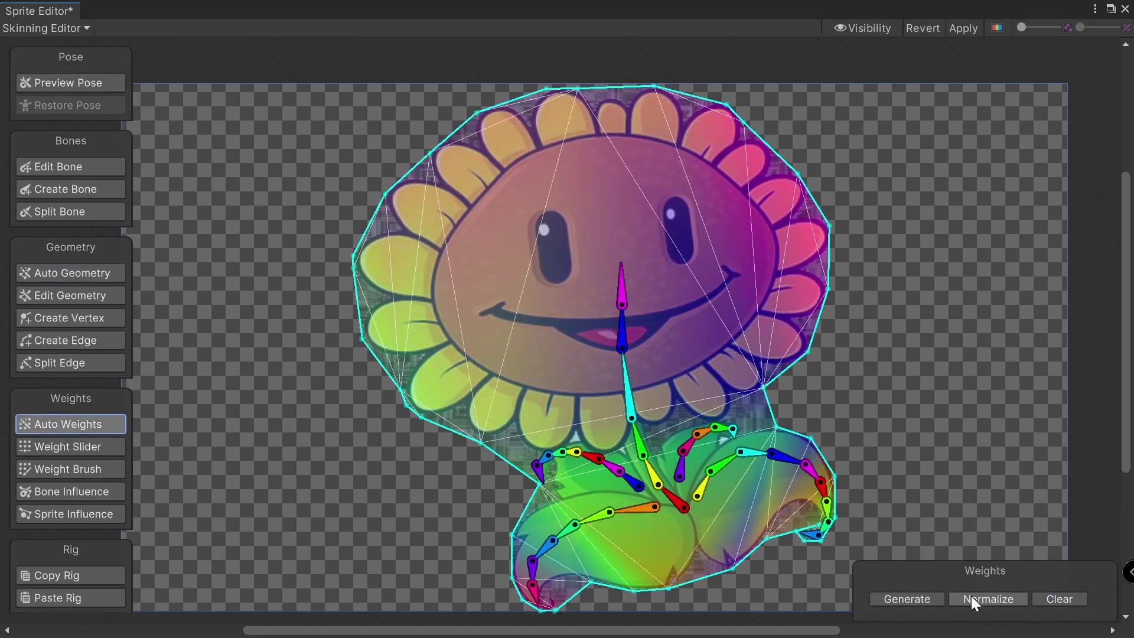
left_click(921, 597)
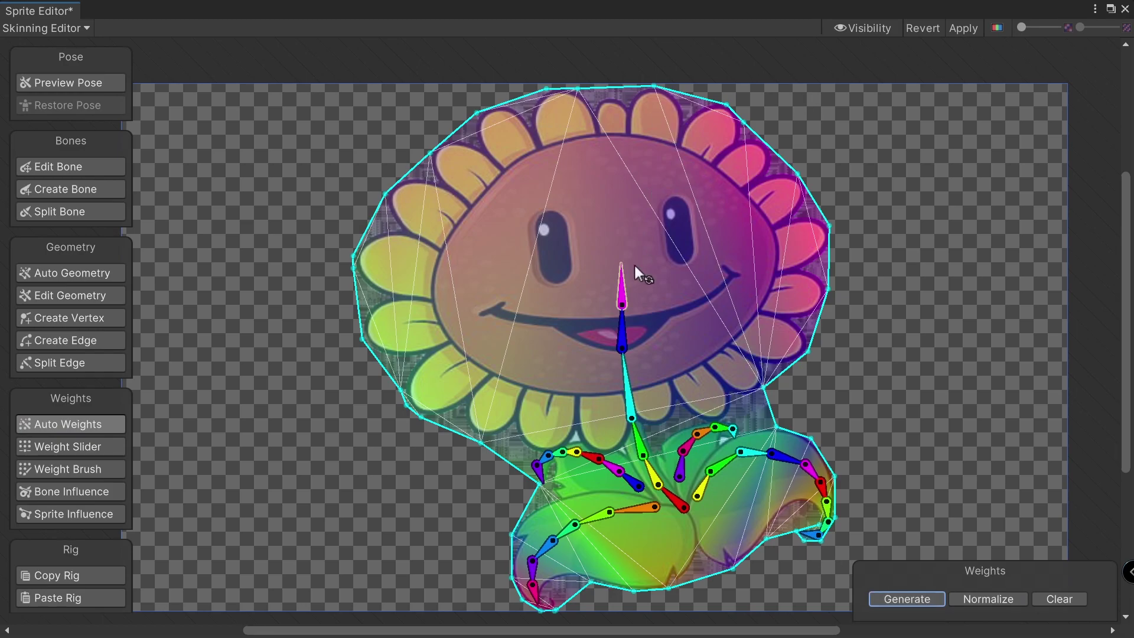
Test the mesh deformation by rotating the head and stem bones, undoing each rotation
left_click_drag(622, 267, 711, 328)
key("ctrl+z")
left_click_drag(628, 327, 548, 305)
key("ctrl+z")
left_click_drag(623, 378, 602, 365)
key("ctrl+z")
left_click_drag(636, 434, 663, 429)
key("ctrl+z")
key("ctrl+z")
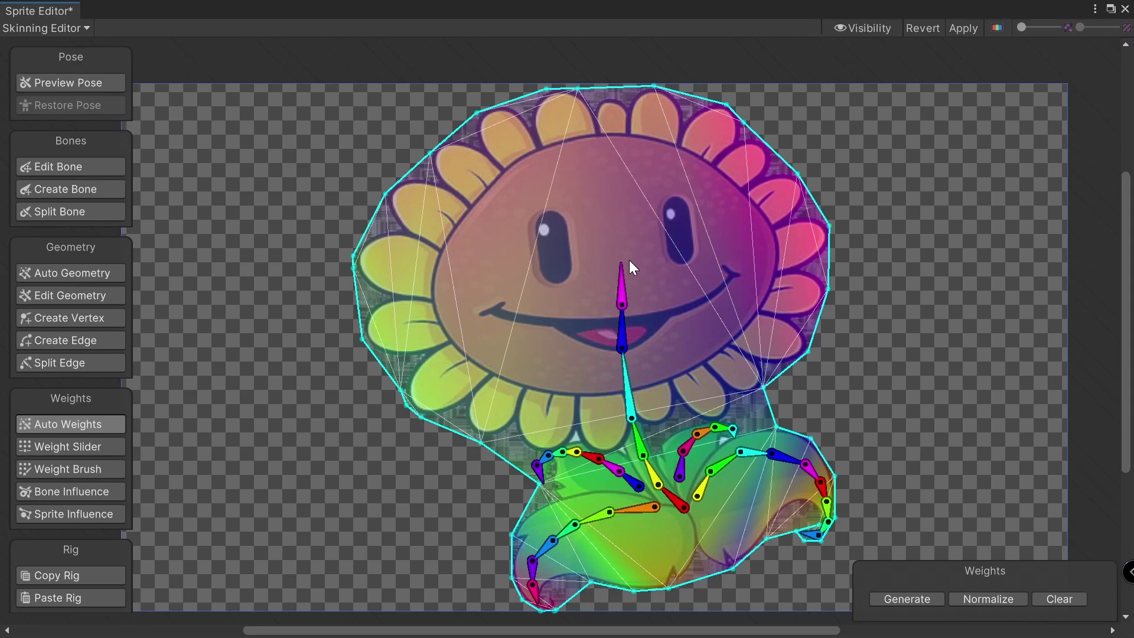
left_click_drag(625, 270, 569, 290)
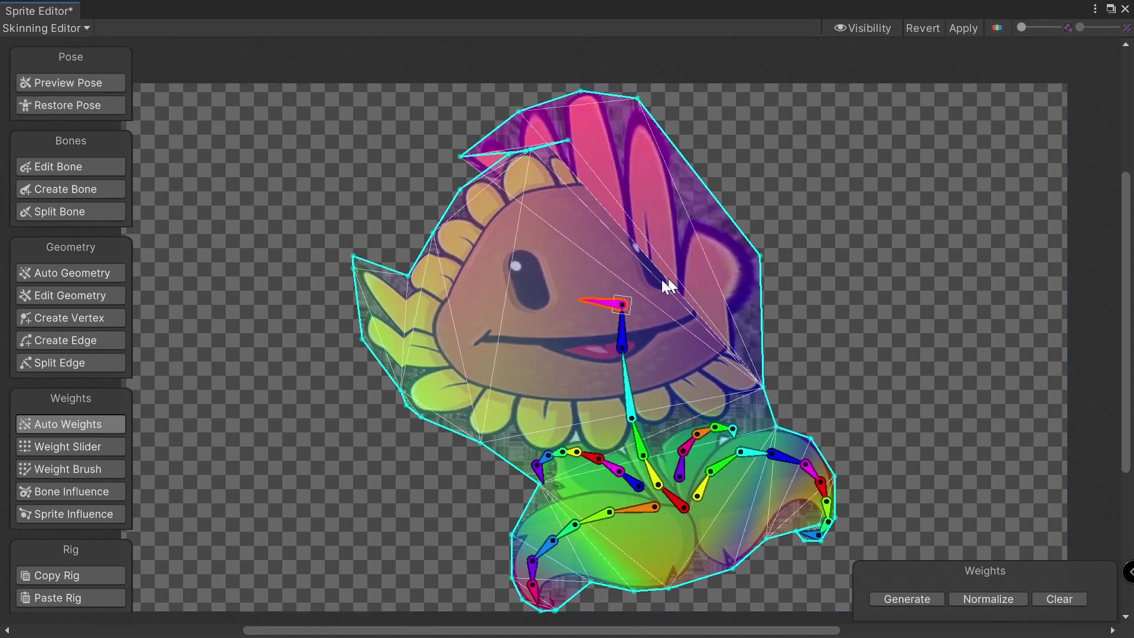
key("ctrl+z")
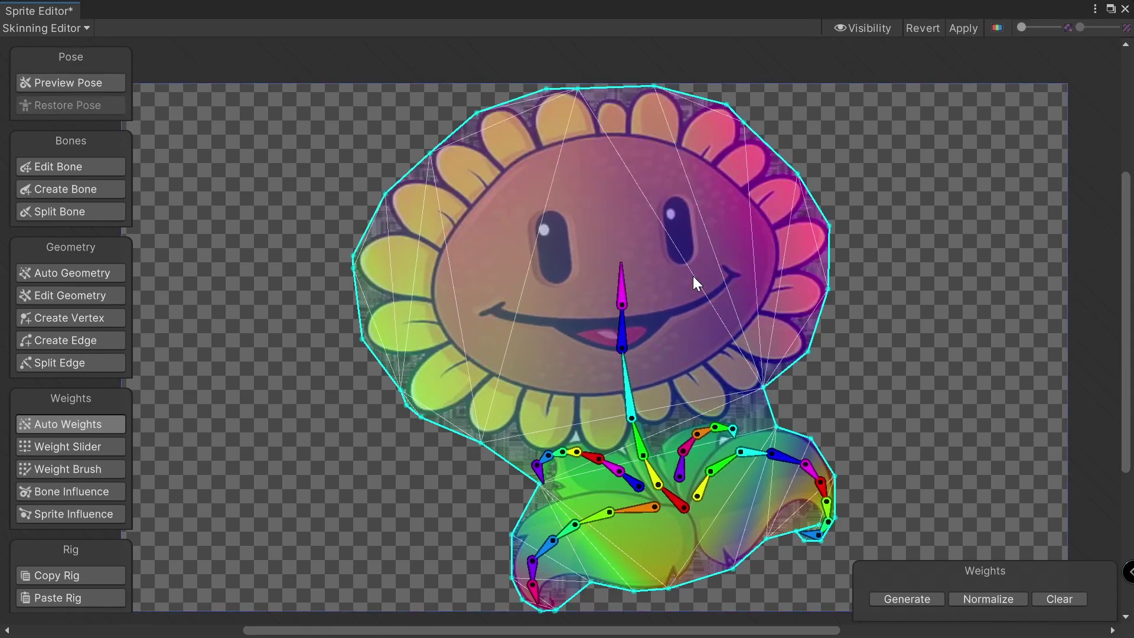
Try to fit the mesh outline by hand to the lower edges of the front leaves, adding and moving vertices
left_click(49, 277)
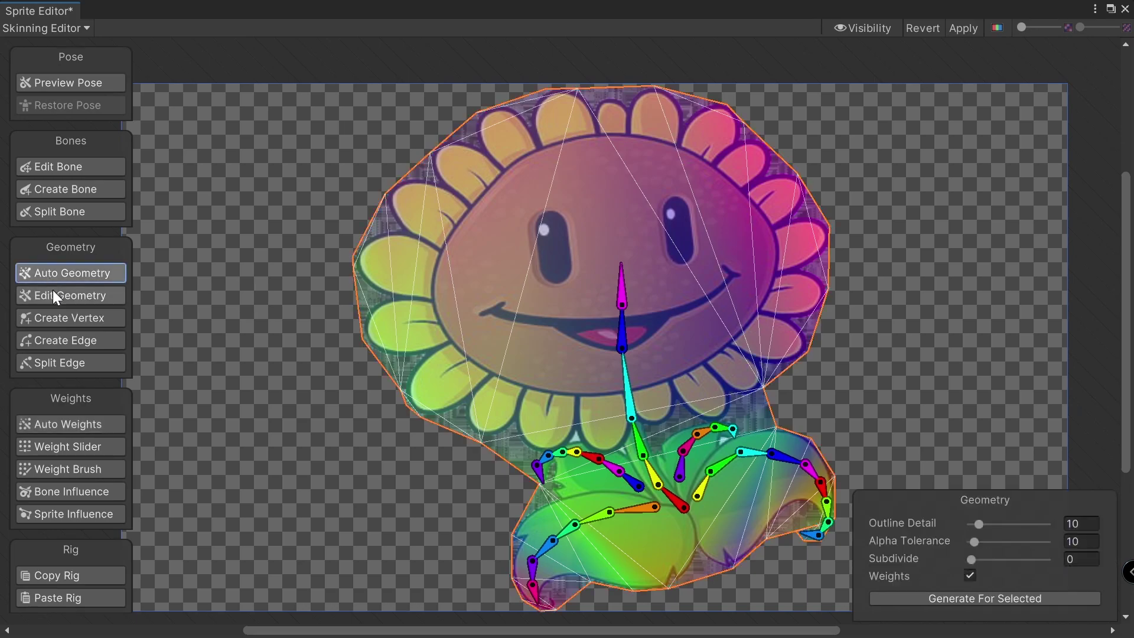
left_click(52, 290)
double_click(559, 269)
key("ctrl+z")
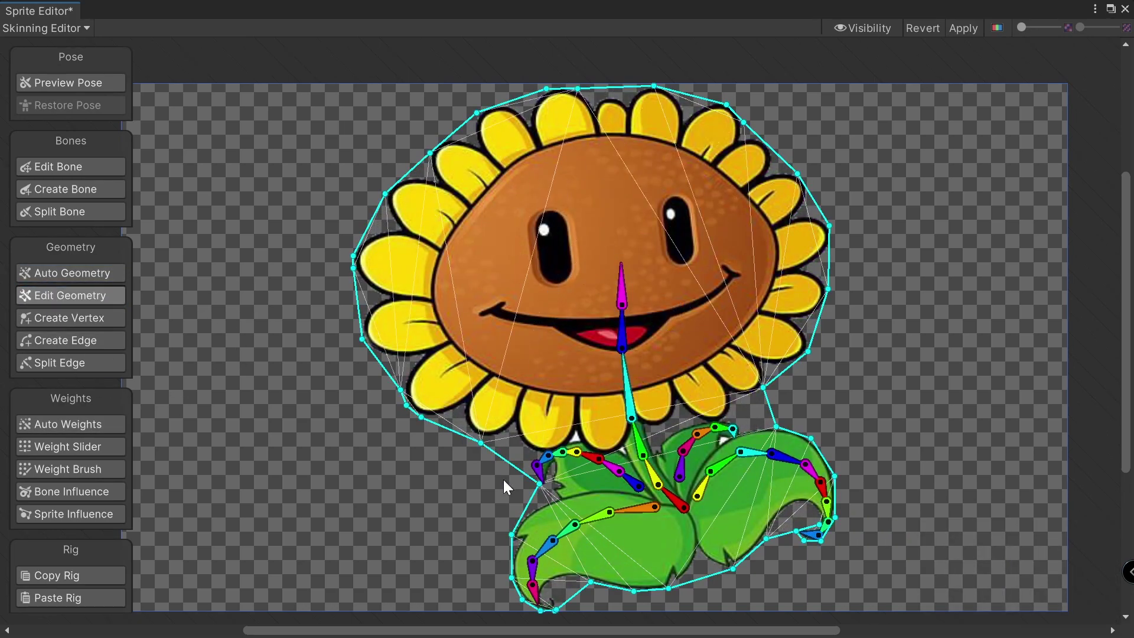
scroll(526, 472, "up", 8)
scroll(536, 466, "down", 6)
middle_click_drag(734, 596, 547, 536)
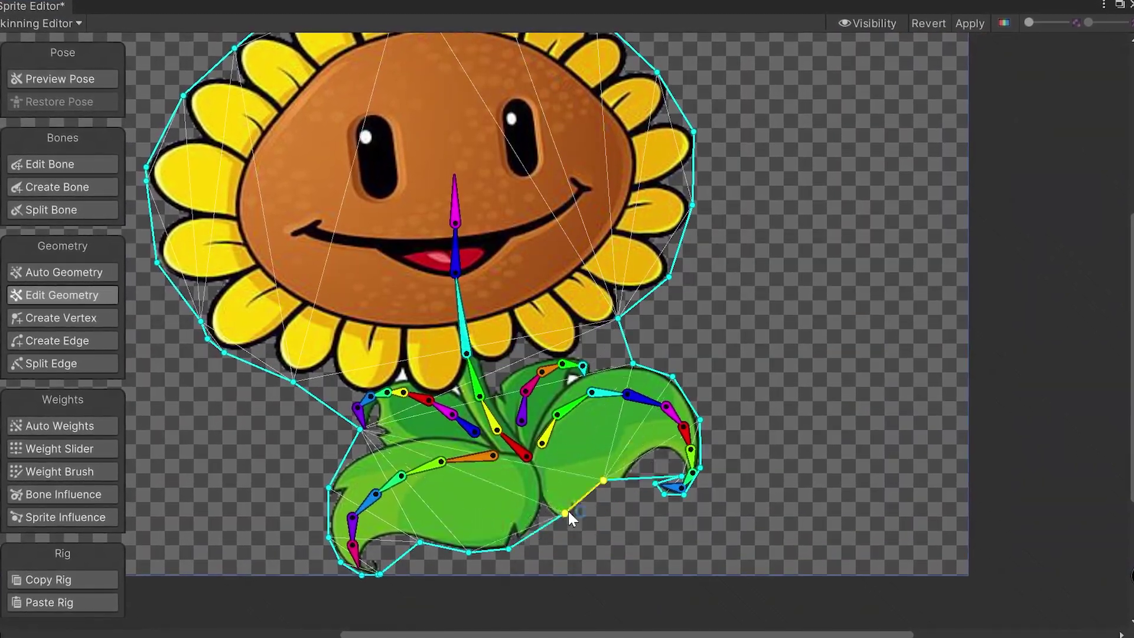
left_click(67, 317)
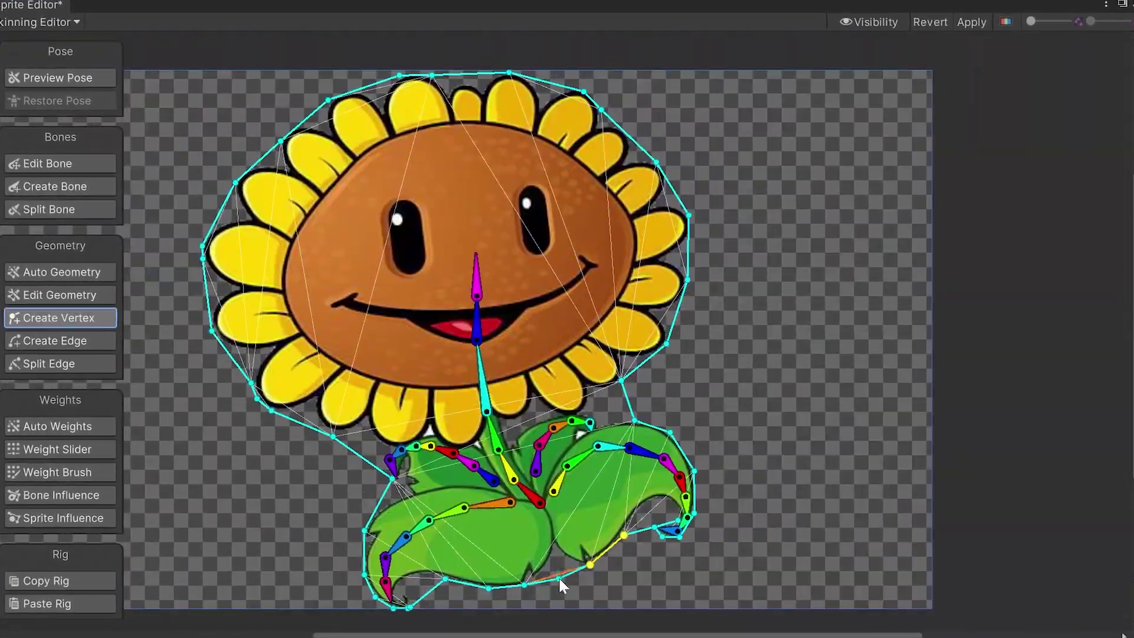
left_click_drag(557, 571, 555, 540)
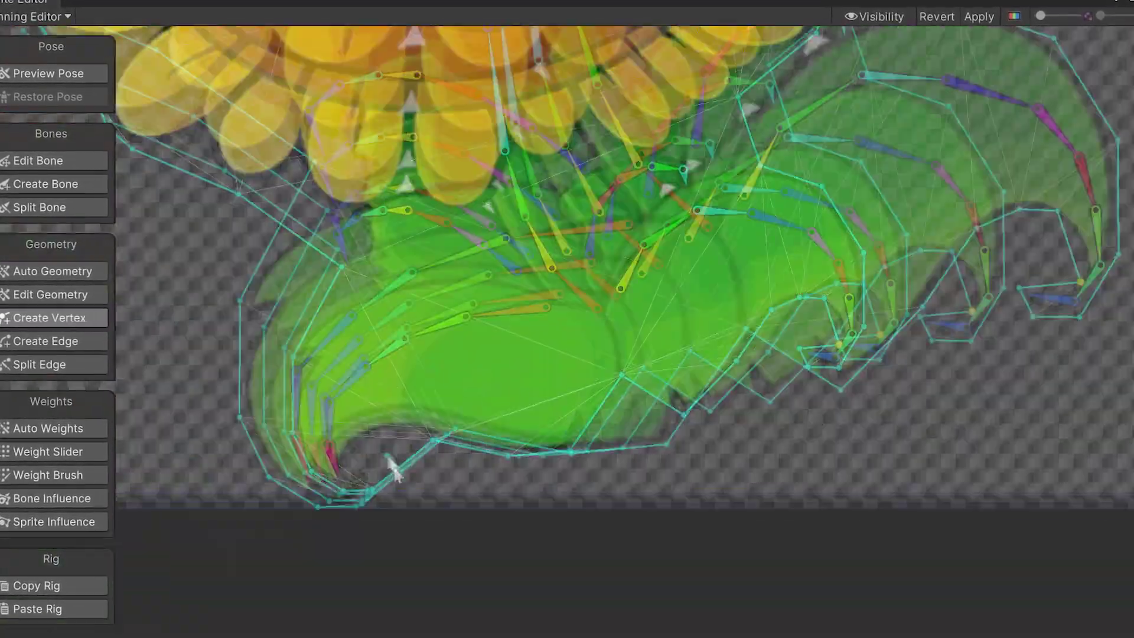
left_click(344, 497)
left_click_drag(339, 499, 347, 469)
Try to tighten the mesh outline around the left leaves by creating further vertices between the leaves and the petals
left_click(406, 426)
scroll(410, 430, "up", 2)
middle_click_drag(284, 141, 413, 478)
left_click(391, 490)
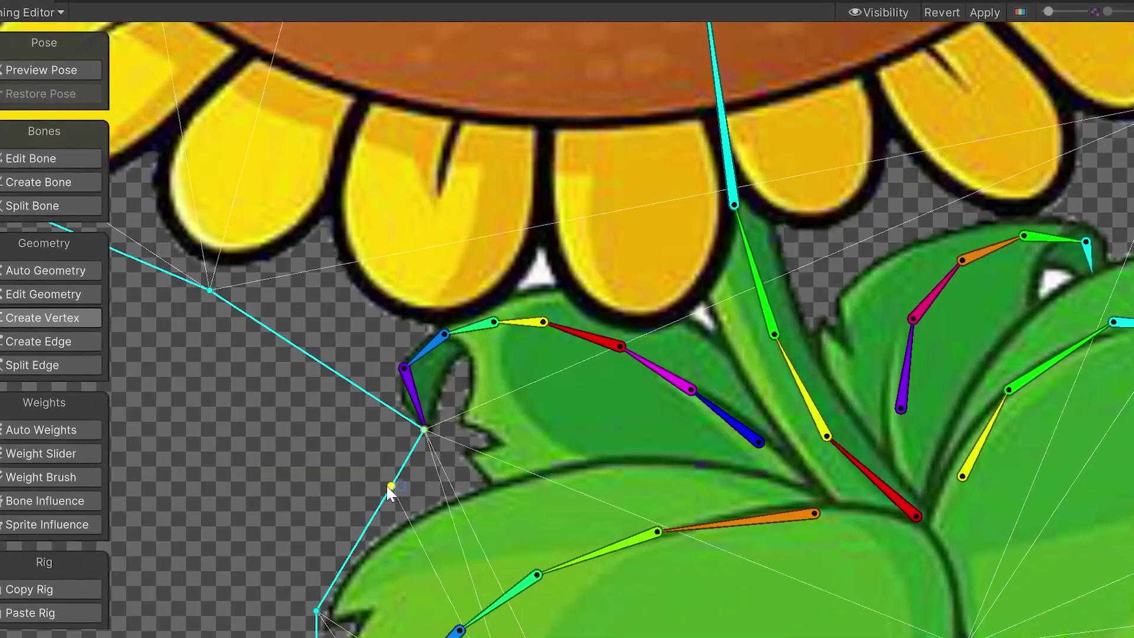
middle_click_drag(384, 348, 387, 543)
left_click(387, 546)
left_click(441, 563)
scroll(587, 443, "down", 6)
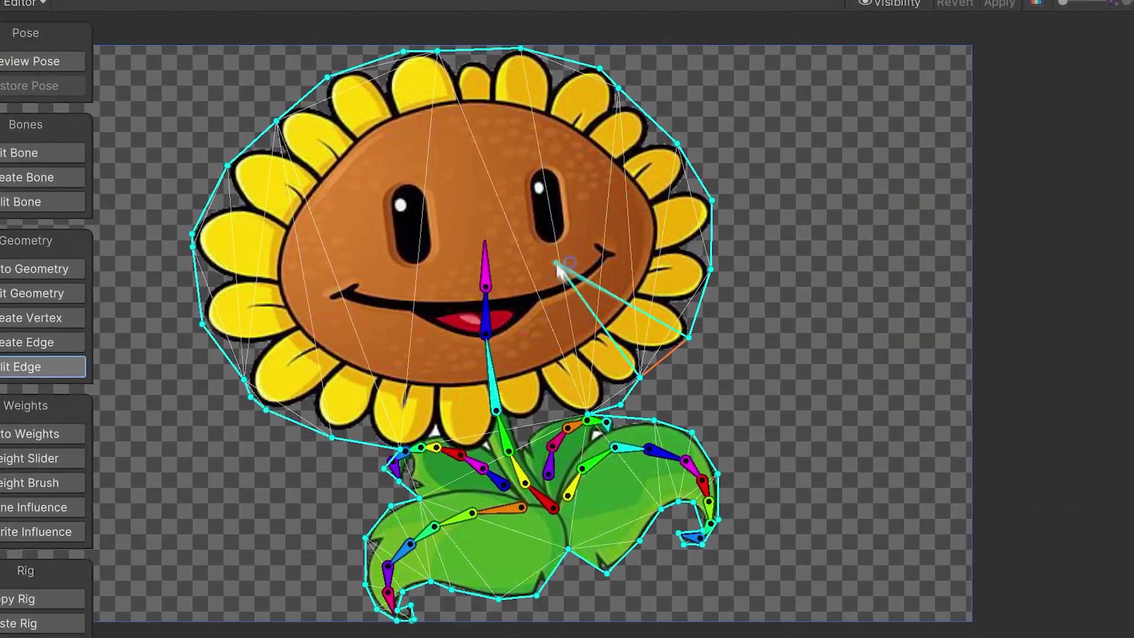
Regenerate the sprite's mesh and weights with Auto Geometry at outline detail 100 and subdivide 100
left_click(38, 530)
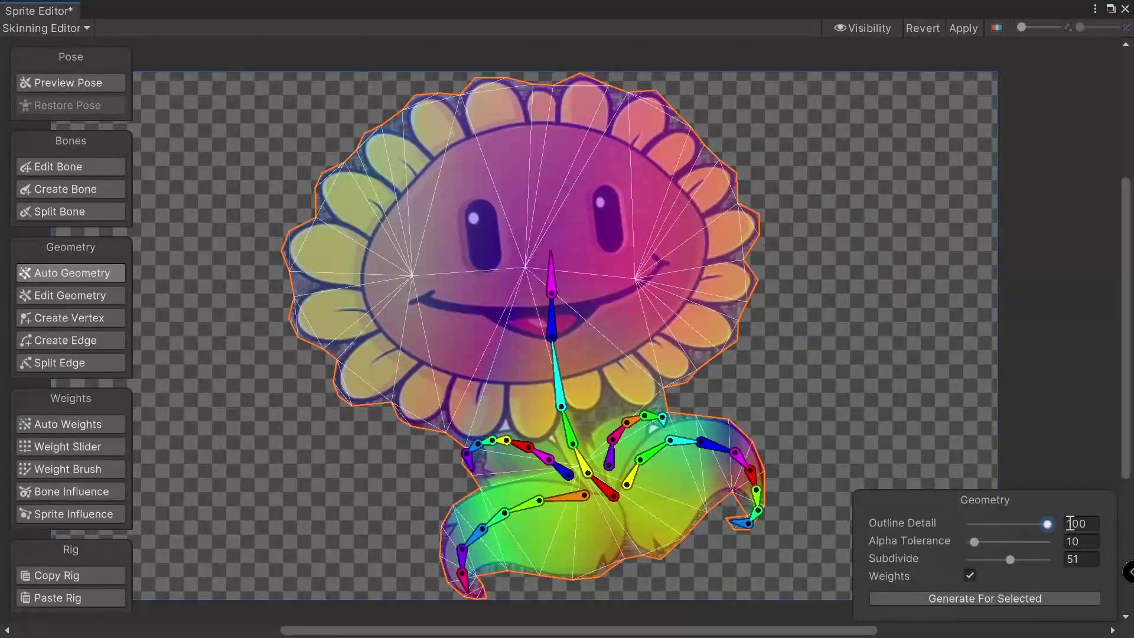
left_click_drag(1033, 559, 1054, 559)
left_click(1012, 598)
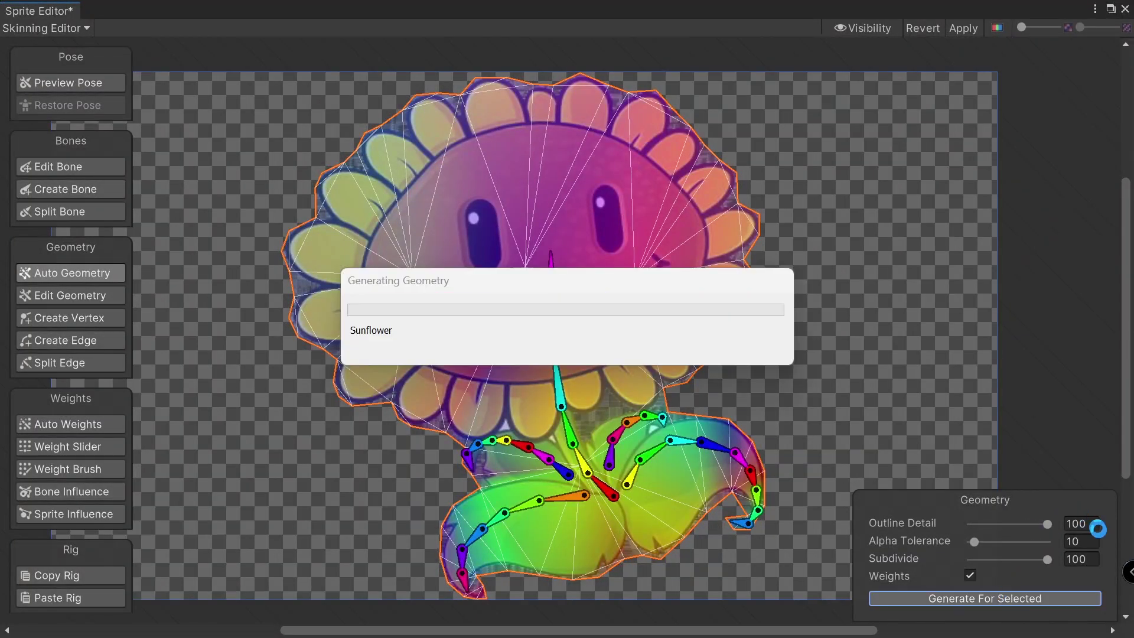
Test the regenerated mesh by rotating the bones of the stem, undoing each rotation
mouse_move(559, 367)
left_mouse_down()
mouse_move(574, 371)
mouse_move(562, 367)
left_mouse_up()
key("ctrl+z")
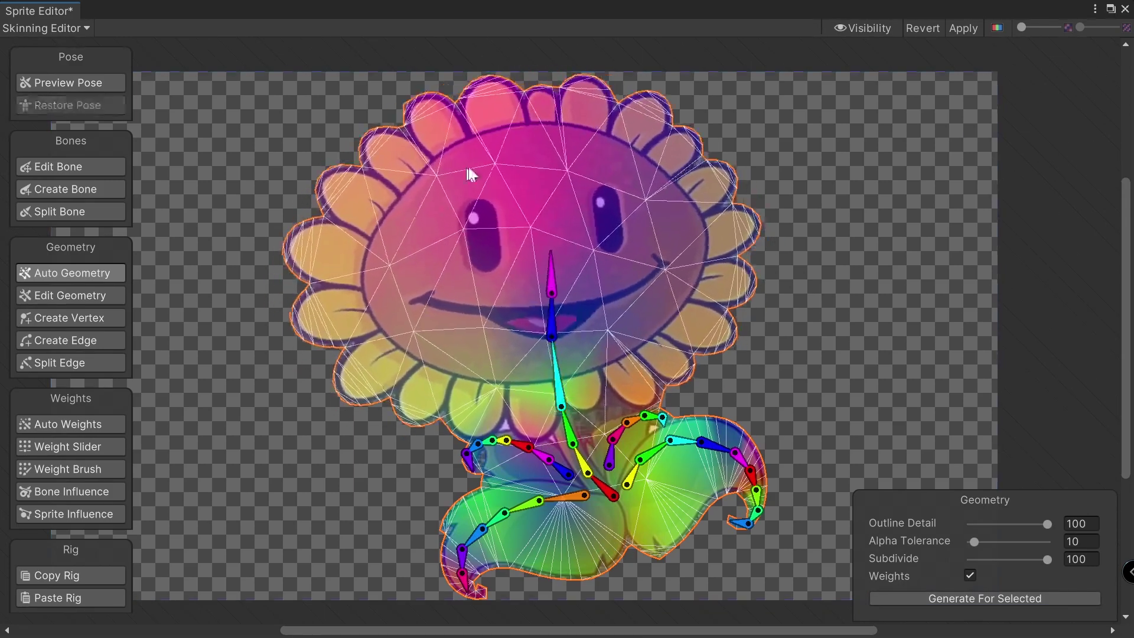
mouse_move(573, 431)
left_mouse_down()
mouse_move(582, 435)
mouse_move(571, 438)
left_mouse_up()
key("ctrl+z")
left_click_drag(559, 379, 525, 515)
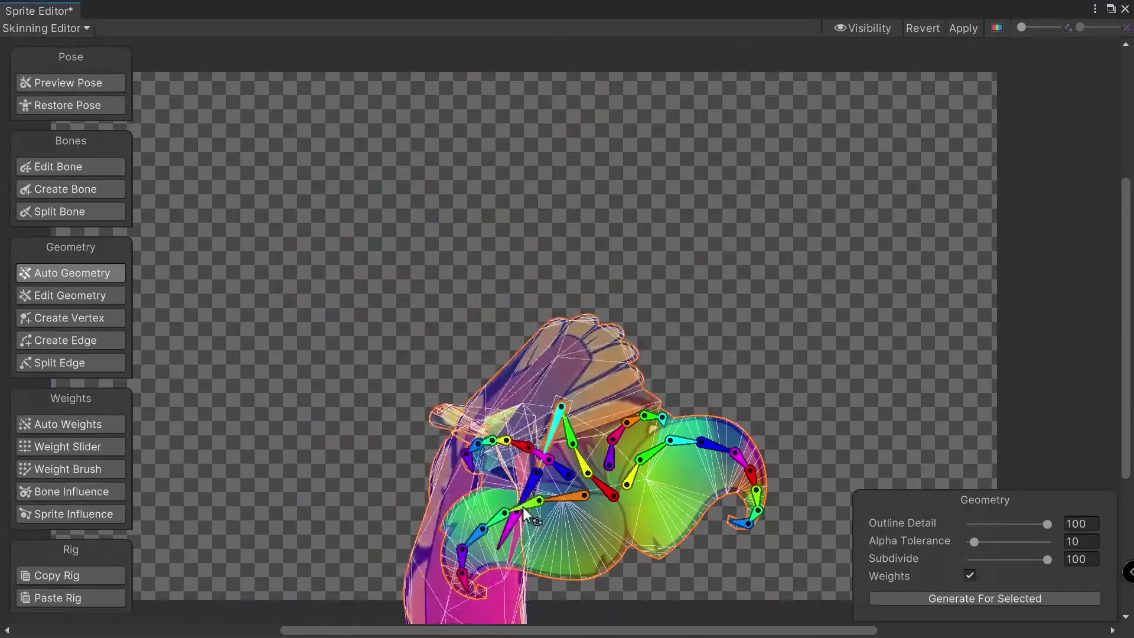
key("ctrl+z")
Test the deformation of all four leaves by rotating one bone in each, undoing each rotation
left_click_drag(615, 452, 593, 470)
key("ctrl+z")
left_click_drag(654, 444, 660, 455)
key("ctrl+z")
left_click_drag(557, 494, 558, 494)
key("ctrl+z")
left_click_drag(545, 453, 540, 450)
key("ctrl+z")
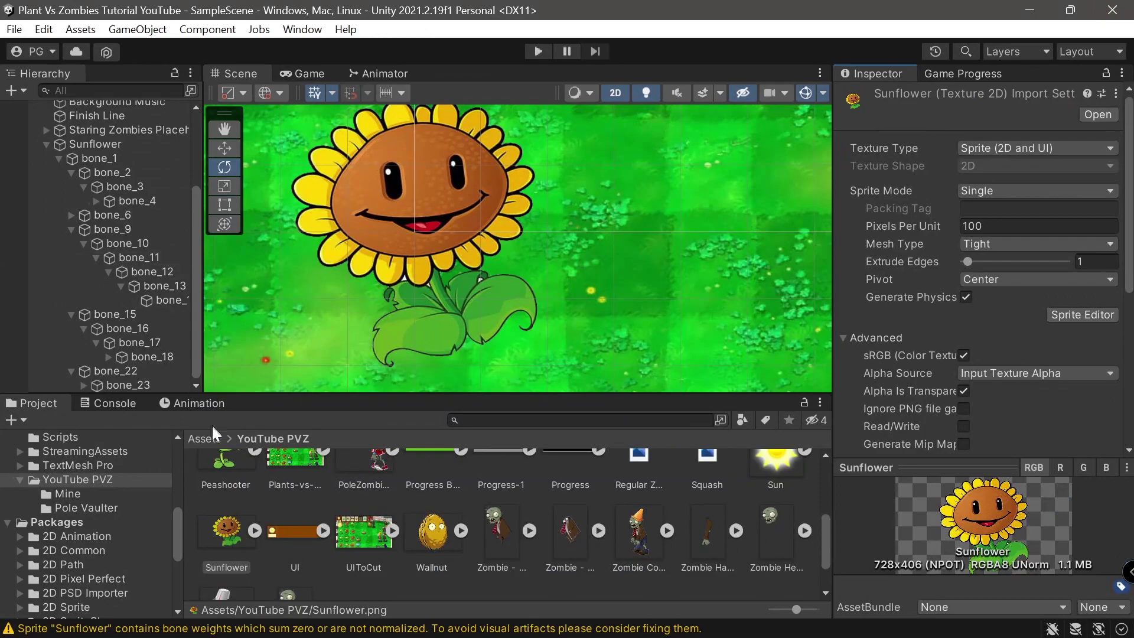
Bring up the animation timeline and select the Sunflower object in the scene to show its sunflower clip
left_click(198, 403)
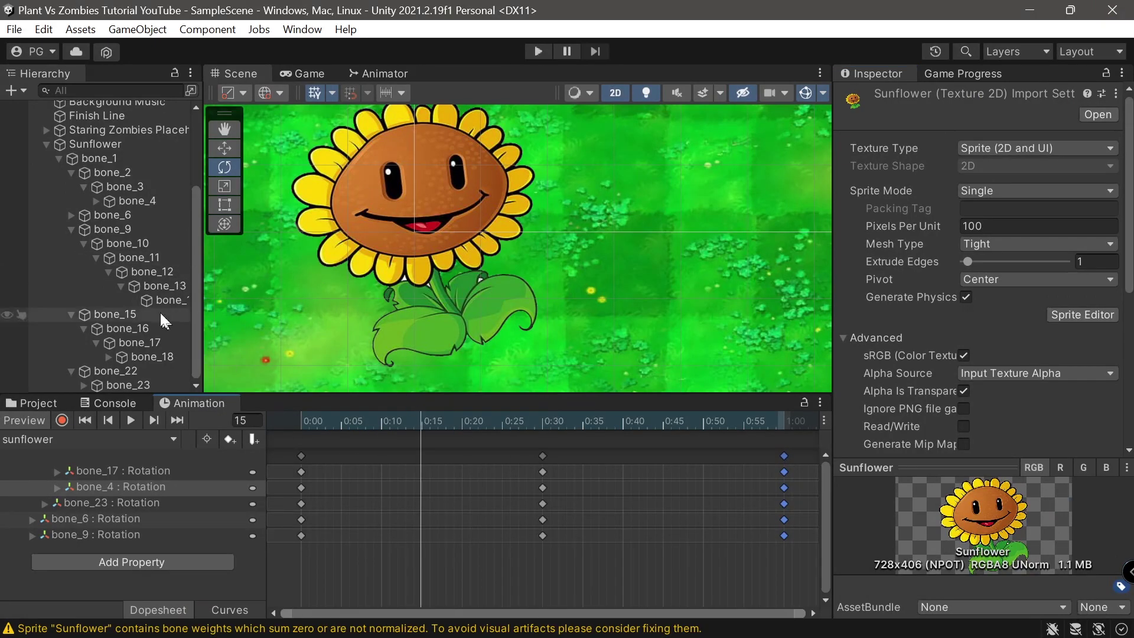
scroll(109, 379, "up", 4)
scroll(97, 204, "down", 4)
scroll(70, 357, "up", 3)
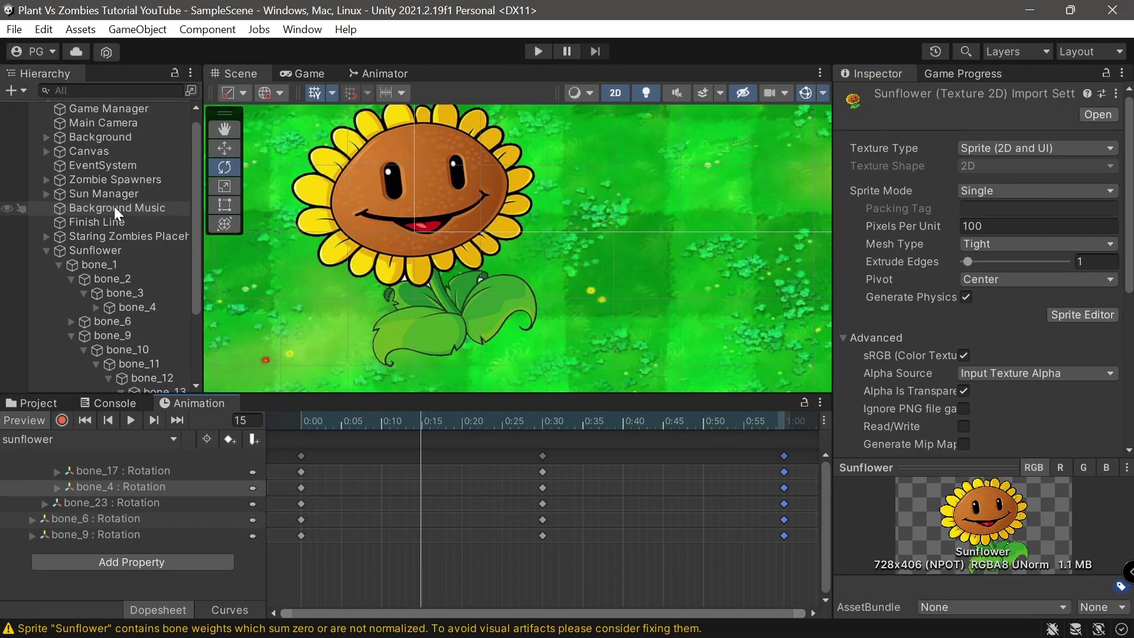
left_click(95, 250)
left_click_drag(438, 421, 477, 421)
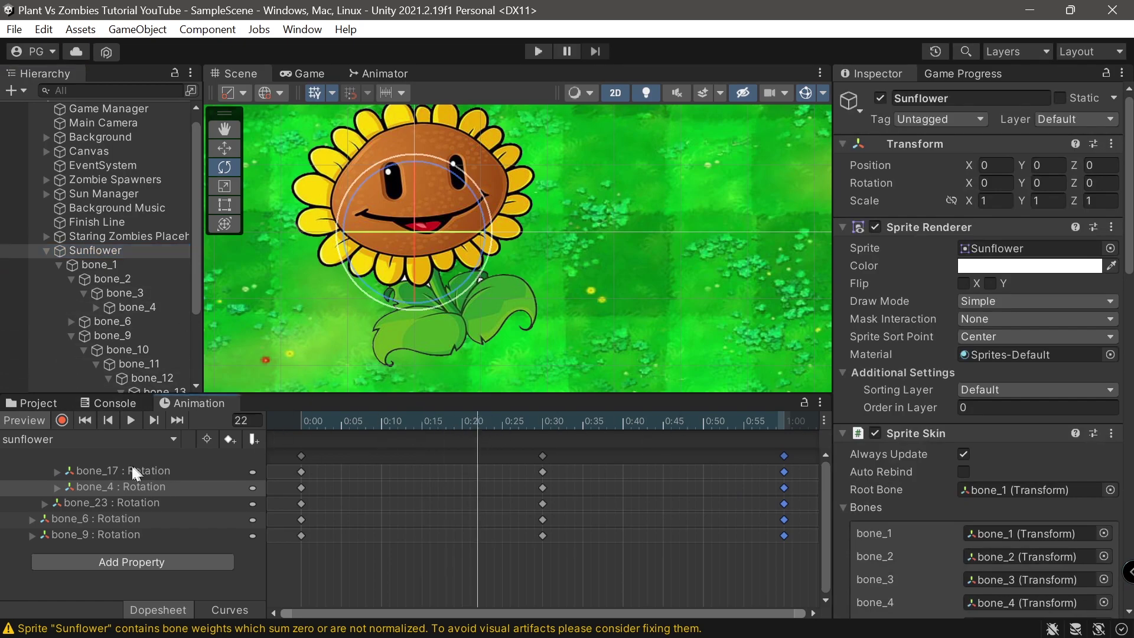
Delete all existing keyframes from the sunflower clip and turn on keyframe recording at frame 30
left_click(614, 562)
key("ctrl+a")
key("Delete")
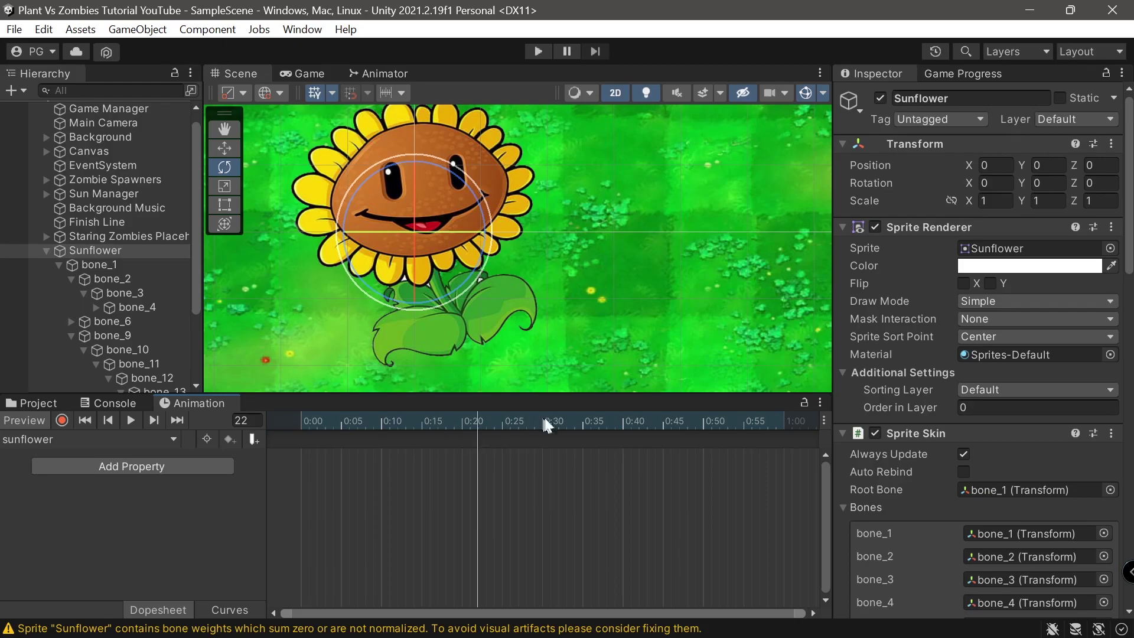
left_click(62, 420)
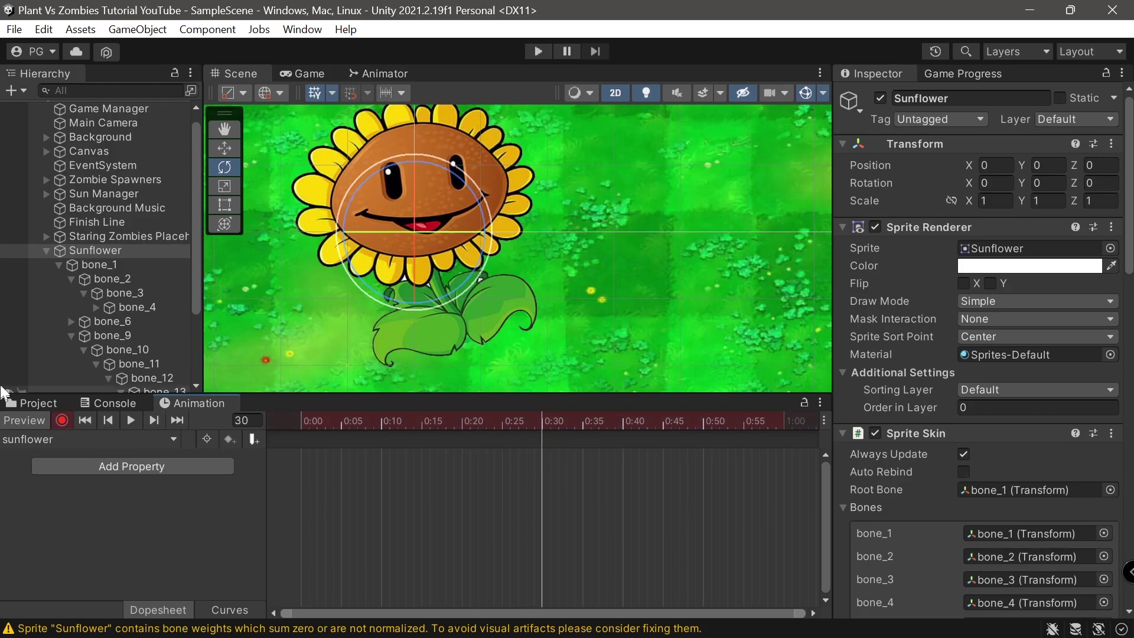
Select the Sunflower object and examine its Sprite Skin and Animator component settings
left_click(125, 293)
left_click(133, 239)
left_click(141, 250)
scroll(1111, 400, "down", 15)
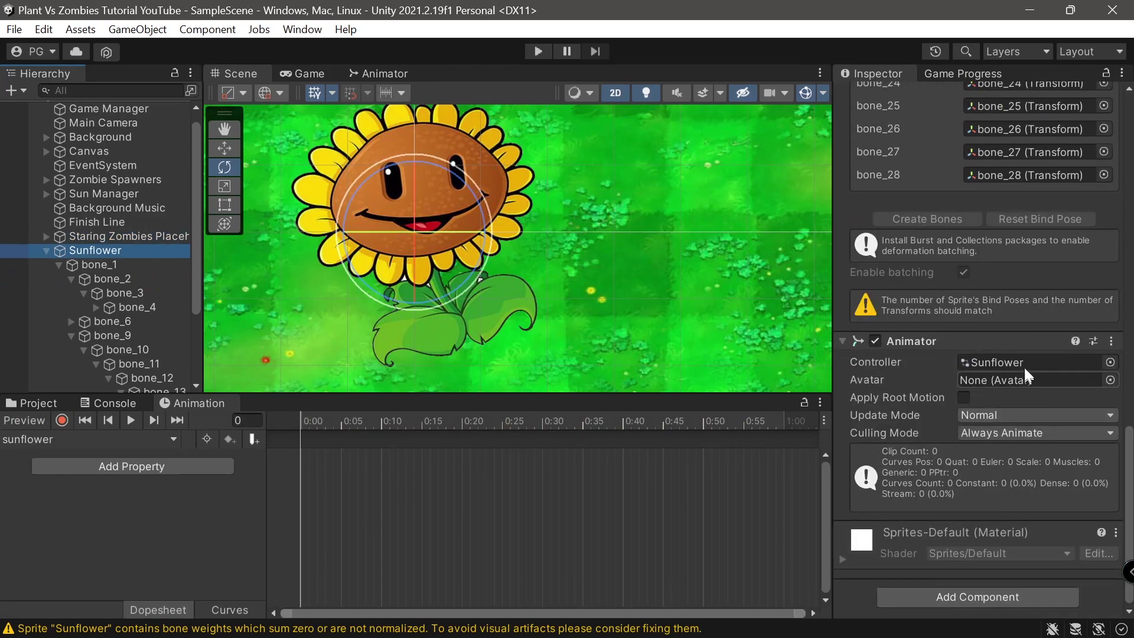
scroll(1026, 386, "up", 6)
left_click(969, 421)
right_click(925, 210)
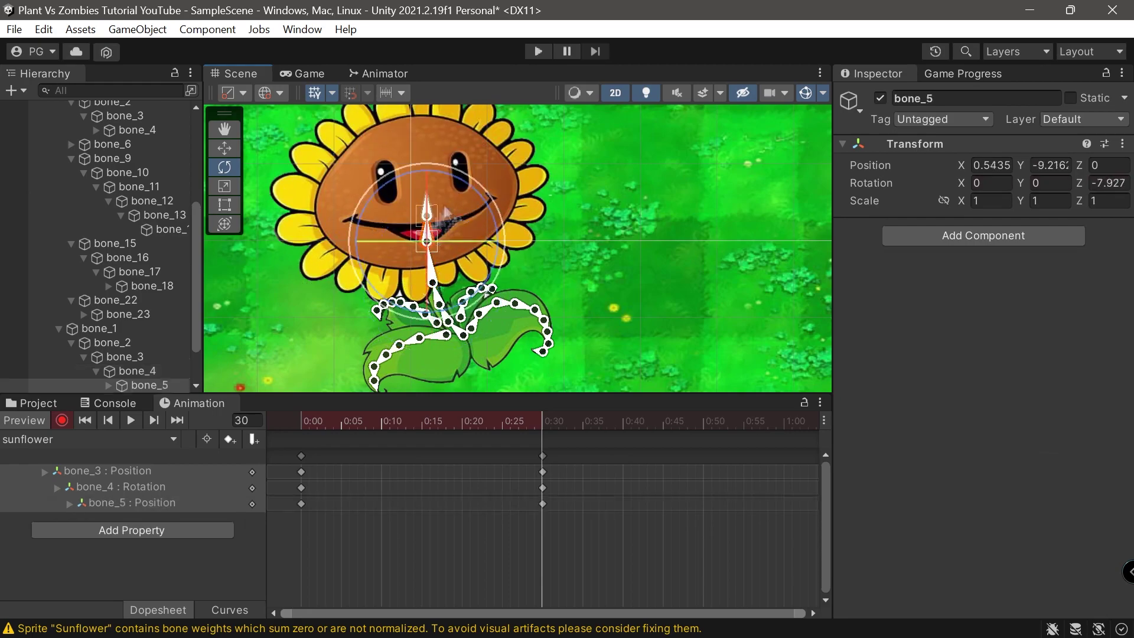
Try keying rotations of the stem bones at frame 30, deleting the recorded keyframes
left_click_drag(493, 237, 496, 219)
left_click(428, 214)
left_click_drag(302, 420, 542, 446)
left_click(433, 265)
left_click_drag(609, 514, 295, 450)
key("Delete")
left_click_drag(490, 265, 483, 241)
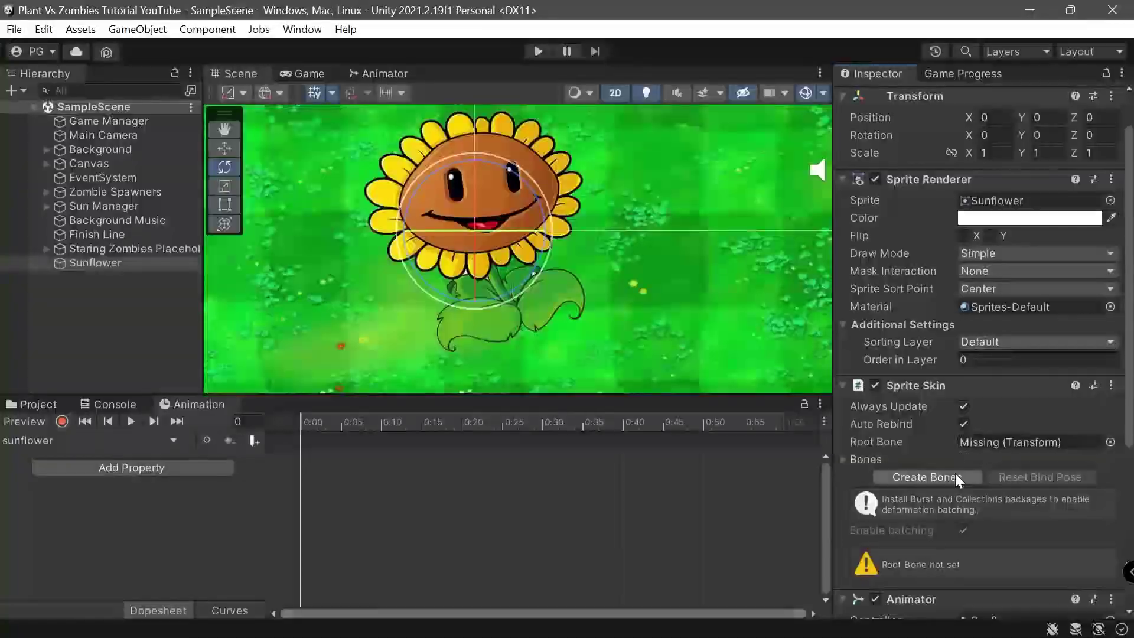
Create the bones for the Sunflower's Sprite Skin and check the generated bone list
left_click(955, 474)
left_click(904, 459)
scroll(962, 481, "down", 10)
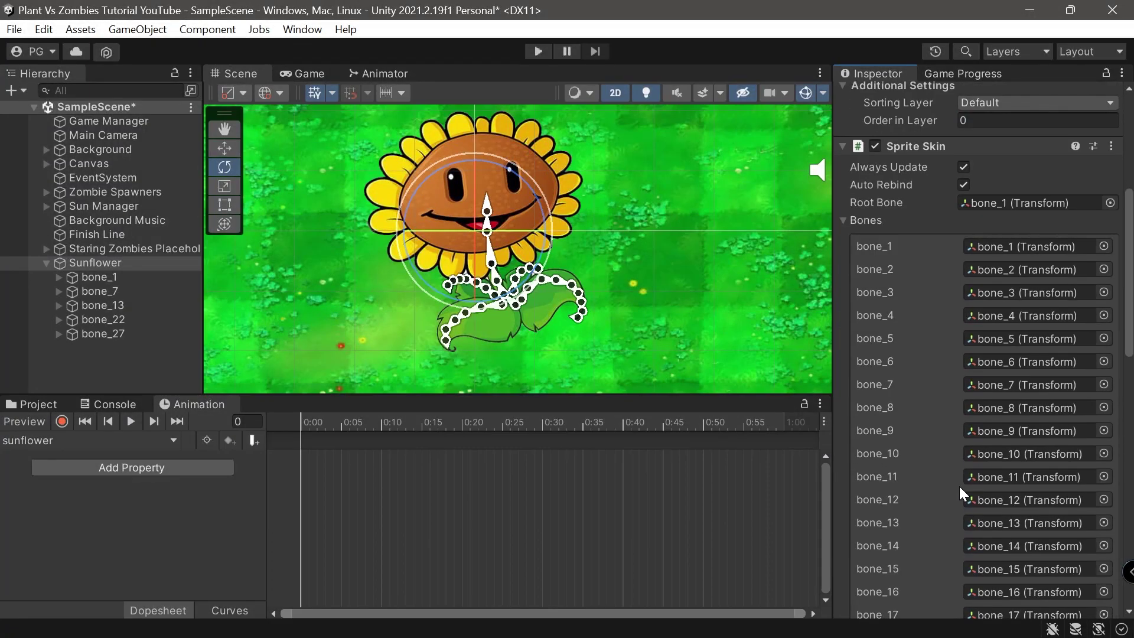
scroll(969, 467, "up", 6)
scroll(951, 432, "up", 6)
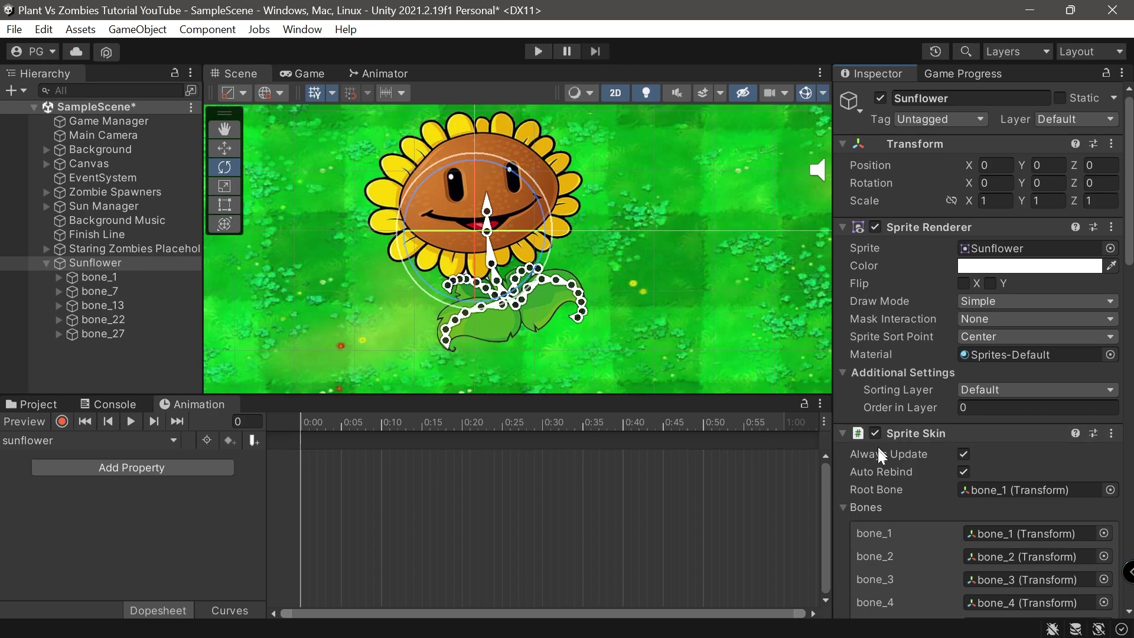
left_click(866, 507)
scroll(445, 323, "up", 5)
middle_click_drag(444, 324, 326, 333)
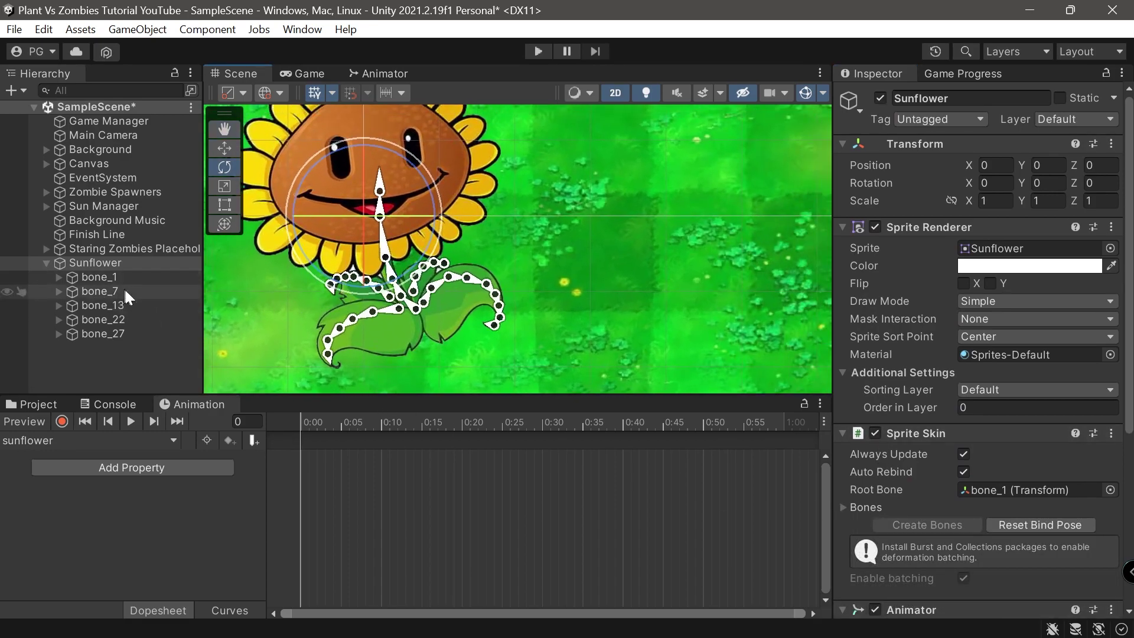
Turn on keyframe recording at frame 30 and rotate the lower stem bone clockwise with the Rotate tool
left_click(538, 421)
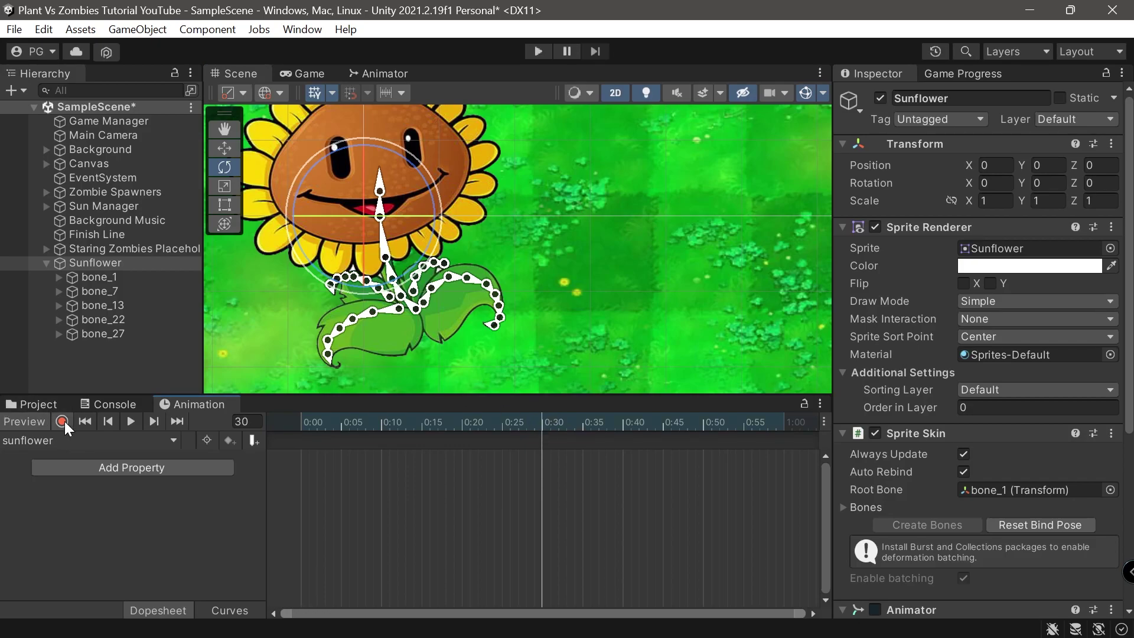
left_click(63, 422)
scroll(457, 232, "up", 2)
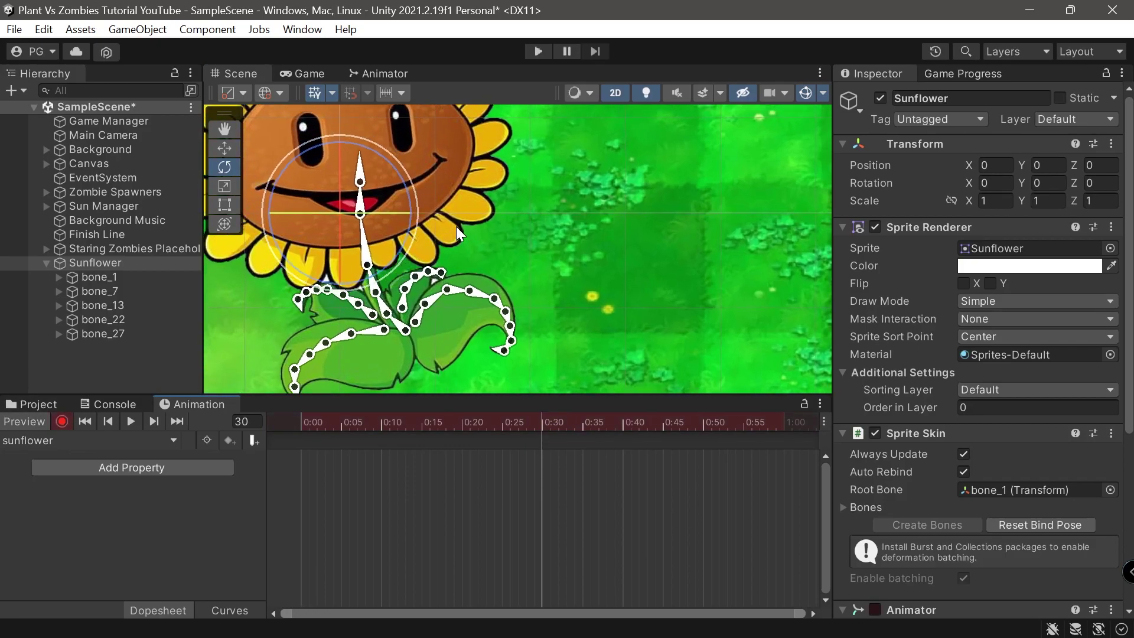
left_click(377, 289)
scroll(373, 292, "up", 3)
left_click(225, 168)
mouse_move(423, 247)
left_mouse_down()
mouse_move(427, 271)
mouse_move(414, 260)
mouse_move(440, 236)
left_mouse_up()
Rotate the upper stem and head bones at frame 30 so the flower head tilts to the right
scroll(348, 293, "down", 3)
left_click(379, 307)
left_click(384, 252)
left_click(415, 213)
mouse_move(441, 196)
left_mouse_down()
mouse_move(448, 212)
mouse_move(438, 206)
left_mouse_up()
Copy all the frame 0 keyframes of the stem bones to frame 60
left_click(421, 422)
left_click_drag(422, 422, 550, 432)
left_click_drag(309, 572, 244, 413)
left_click(785, 431)
key("ctrl+v")
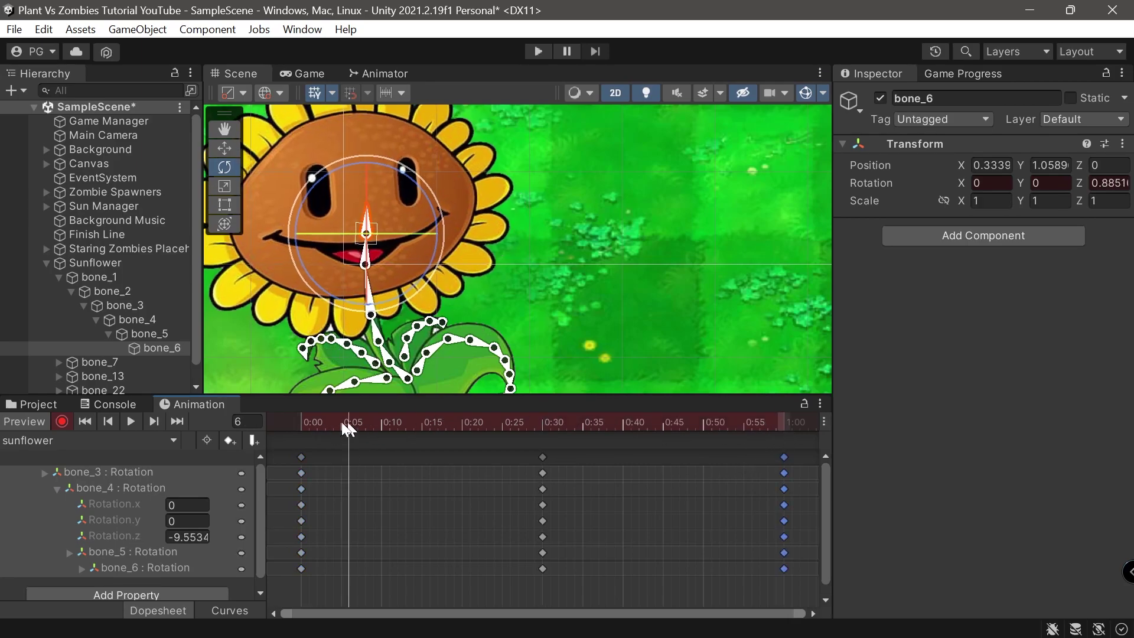
Play back the stem and head animation in the scene to check the swaying motion
left_click(130, 421)
scroll(378, 260, "down", 2)
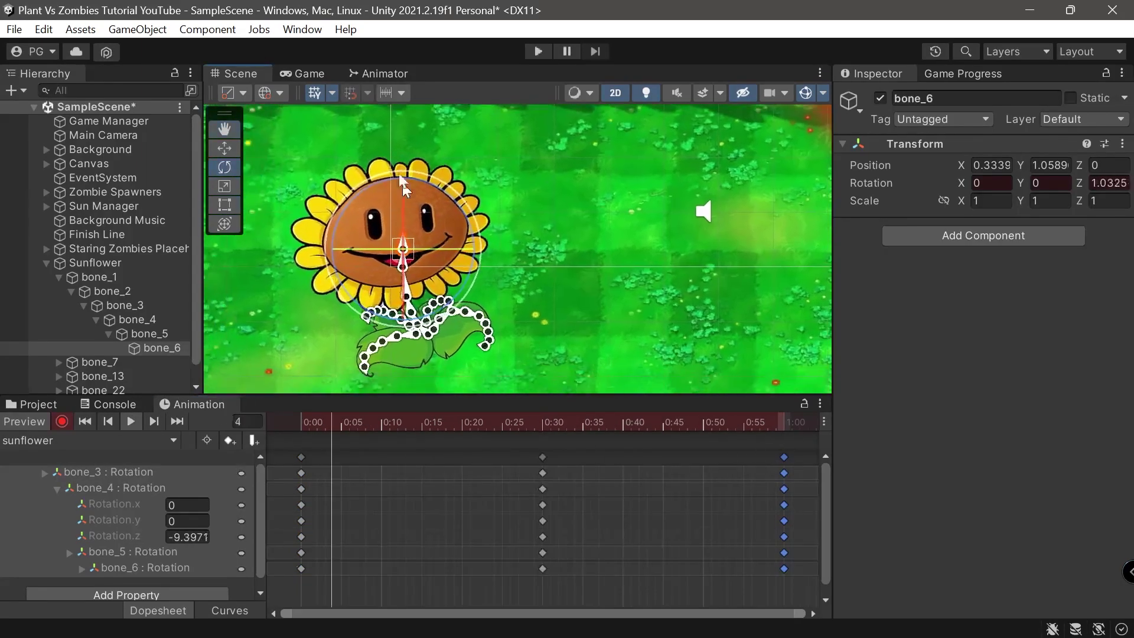
scroll(447, 334, "up", 3)
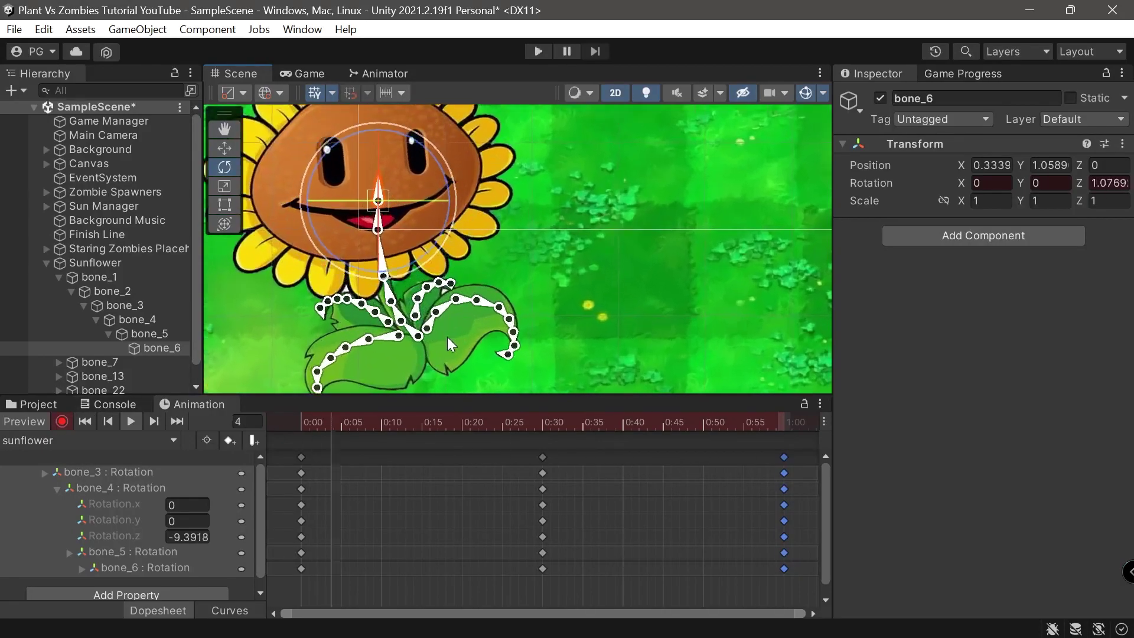
Return to frame 30 and delete all keyframes at frame 60
left_click(510, 454)
left_click_drag(534, 415, 540, 414)
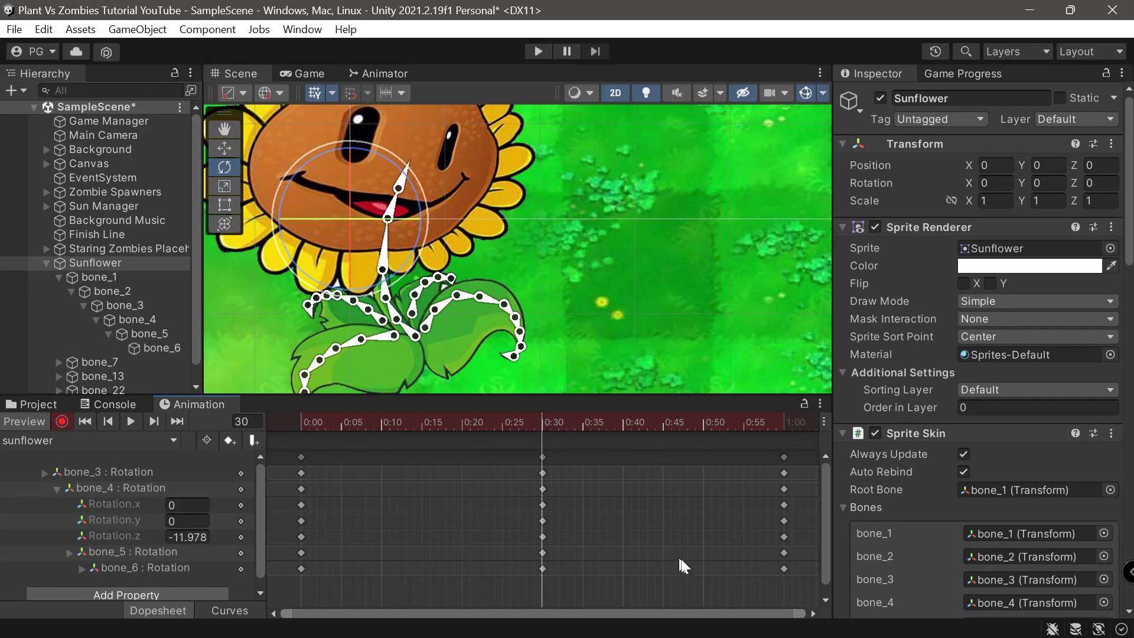
left_click_drag(800, 591, 736, 448)
key("Delete")
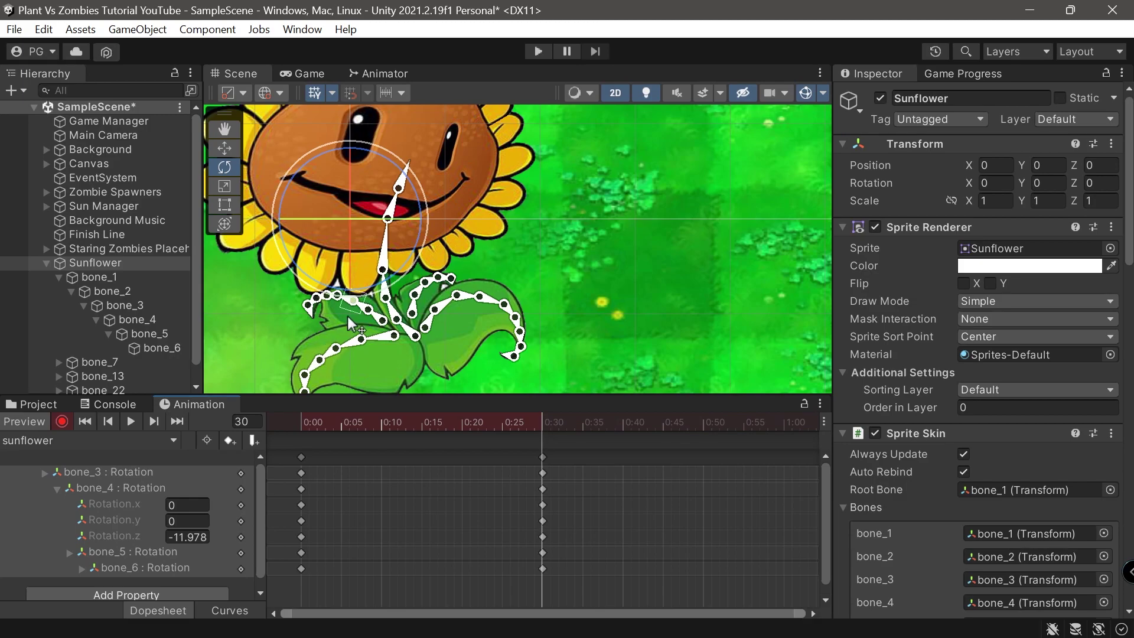
Rotate the second bone of the large and small right-hand leaves slightly at frame 30
scroll(363, 315, "up", 3)
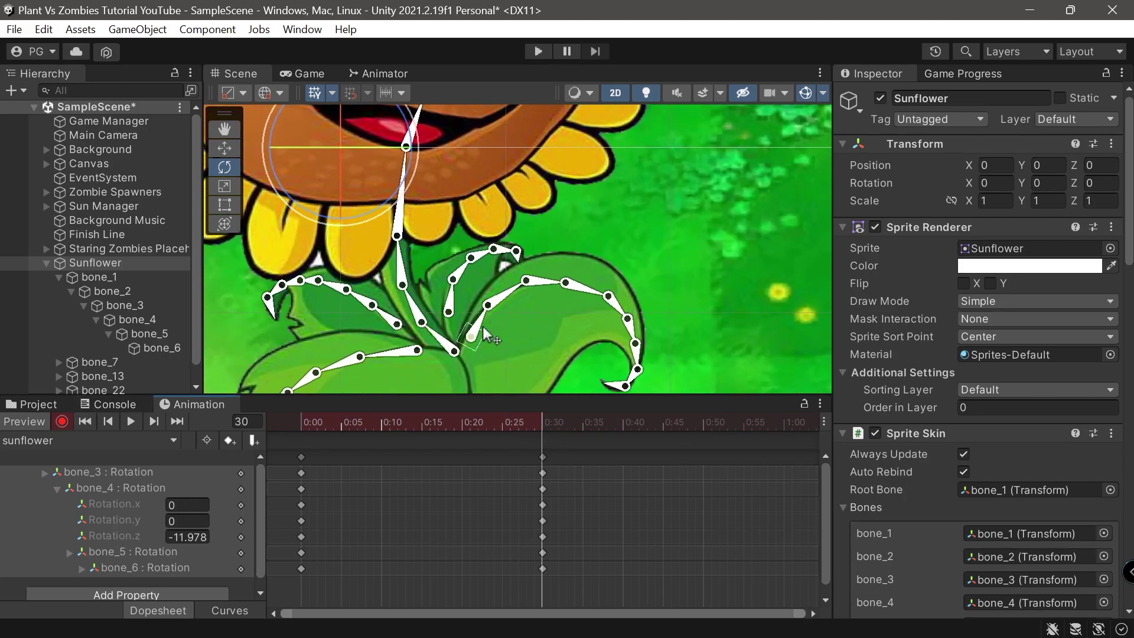
left_click(527, 300)
left_click(227, 173)
mouse_move(553, 280)
left_mouse_down()
mouse_move(545, 265)
mouse_move(555, 285)
left_mouse_up()
left_click(476, 259)
left_click_drag(498, 237, 478, 218)
Rotate the base bone of the large left leaf and the second bone of the small left leaf slightly at frame 30
left_click(390, 354)
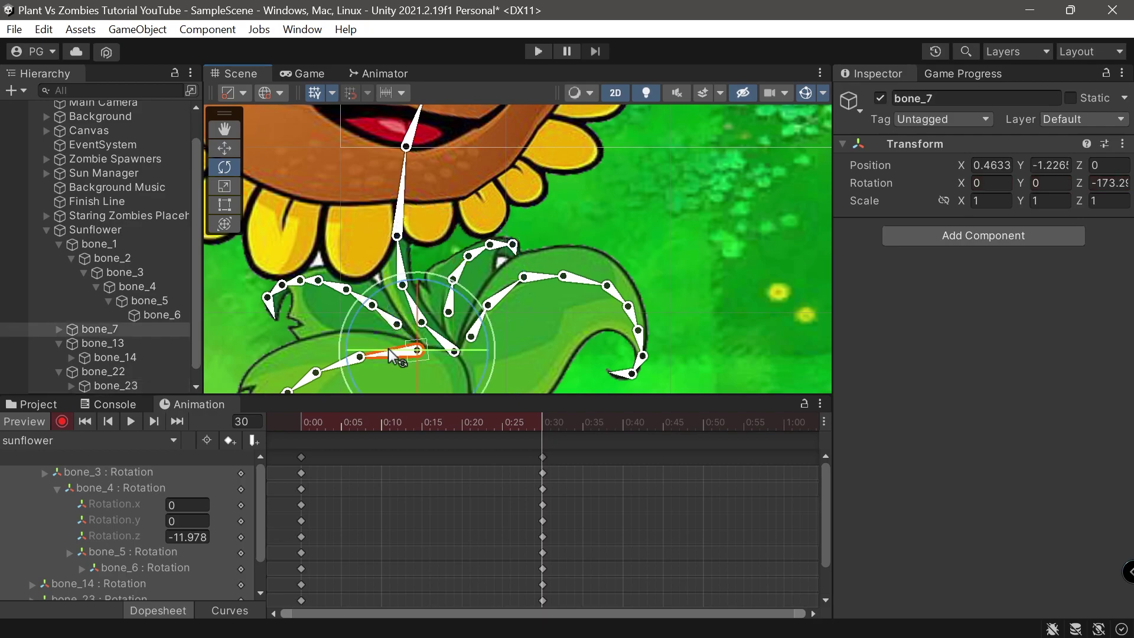
left_click_drag(361, 315, 366, 310)
key("ctrl+z")
left_click_drag(403, 356, 402, 358)
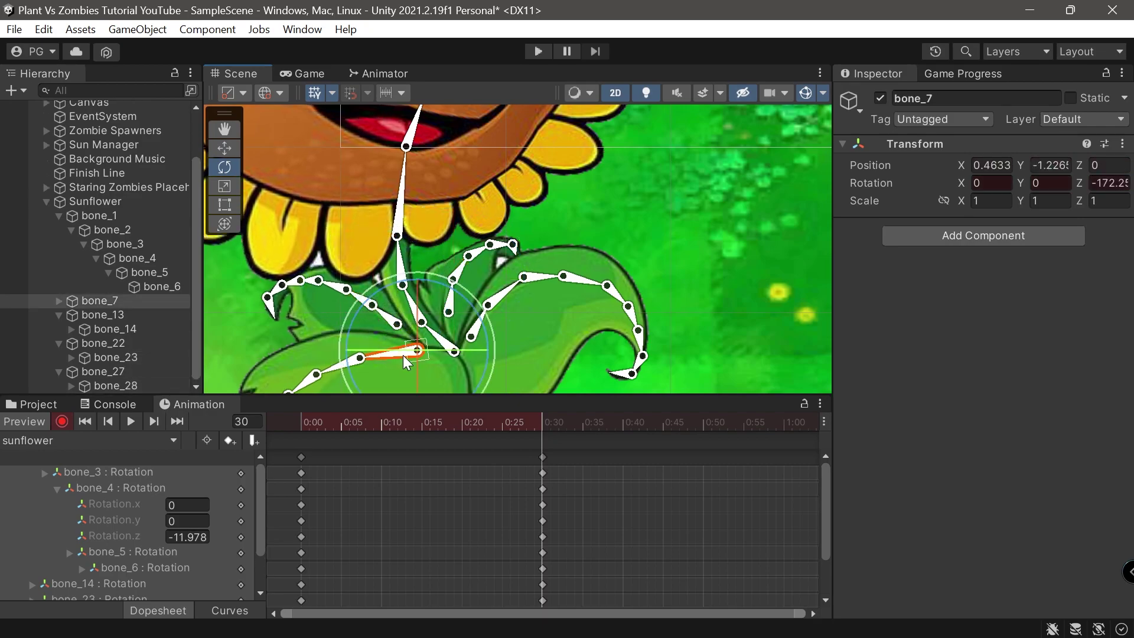
left_click_drag(352, 327, 363, 249)
left_click(371, 305)
Copy all frame 0 keyframes, including those of the leaf bones, to frame 60 to close the loop
scroll(360, 525, "down", 3)
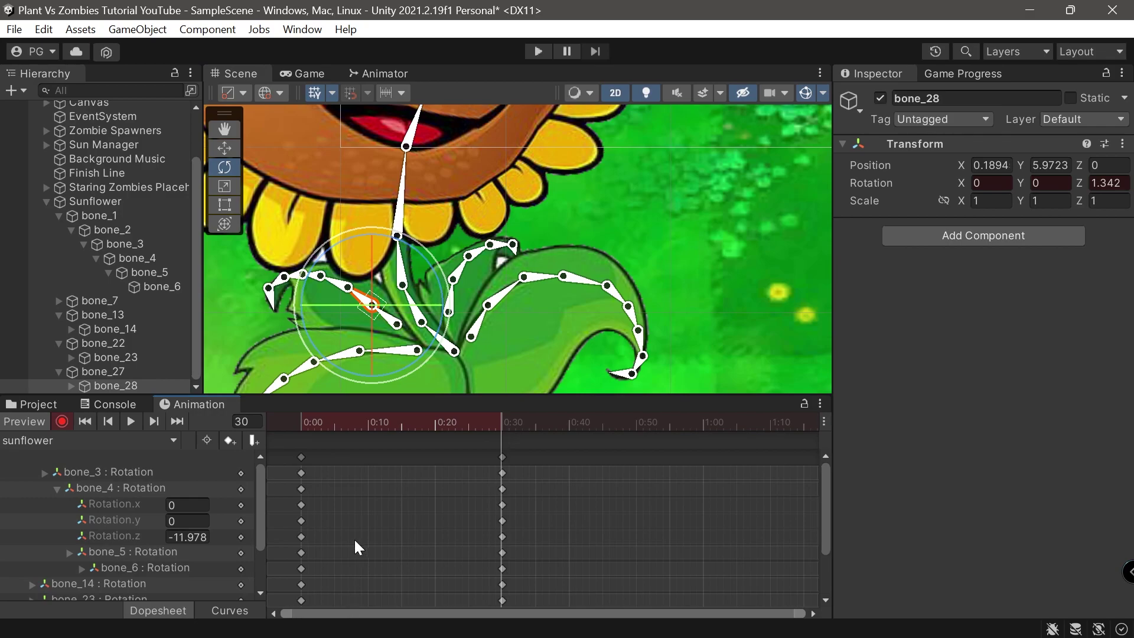
left_click(301, 457)
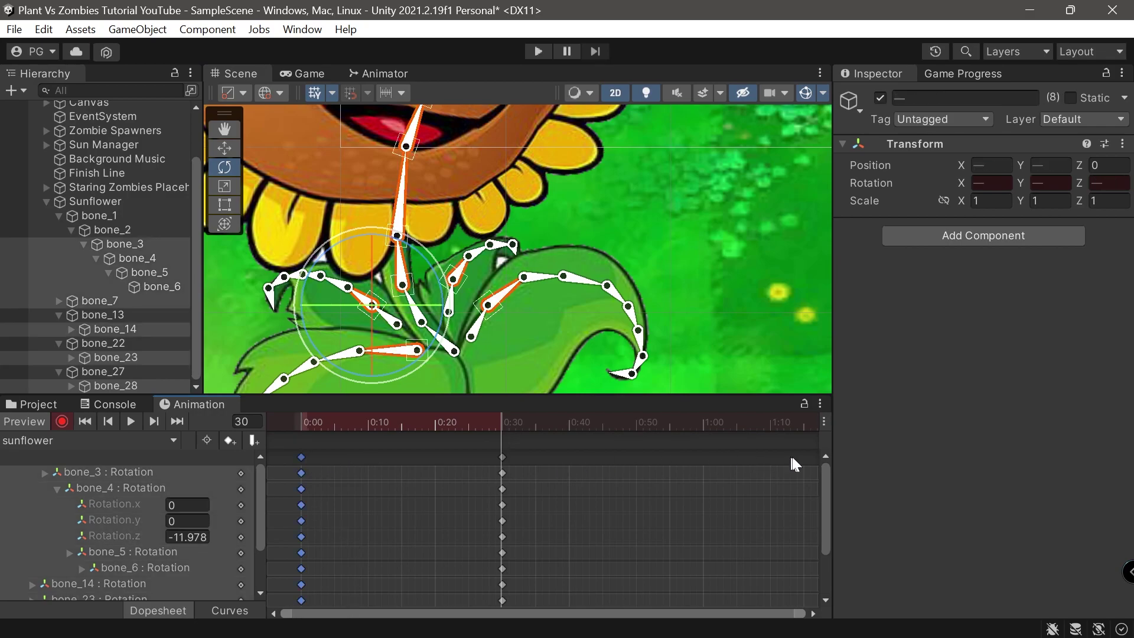
left_click(700, 429)
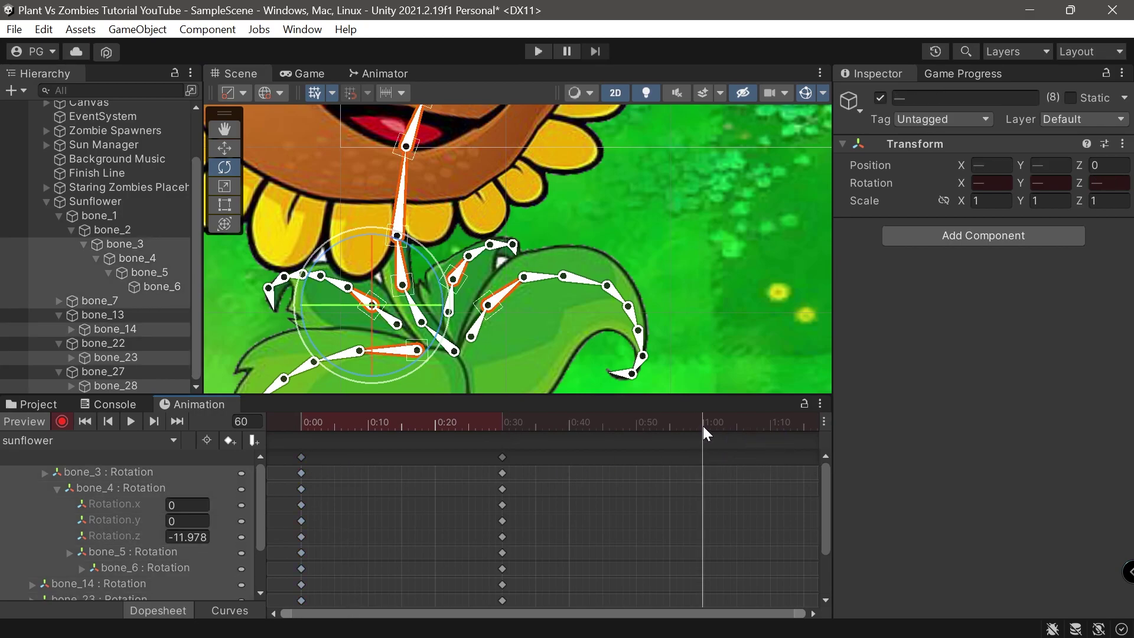
key("ctrl+v")
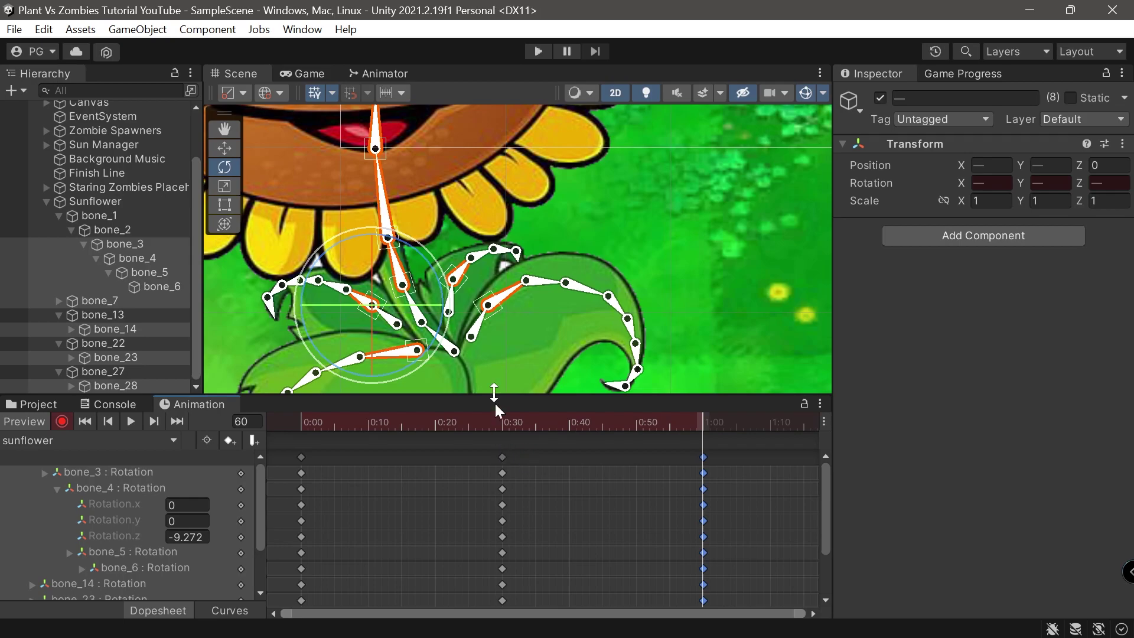
Stop keyframe recording, then collapse and deselect the Sunflower's bone hierarchy
scroll(461, 227, "down", 15)
middle_click_drag(461, 227, 518, 242)
left_click(62, 421)
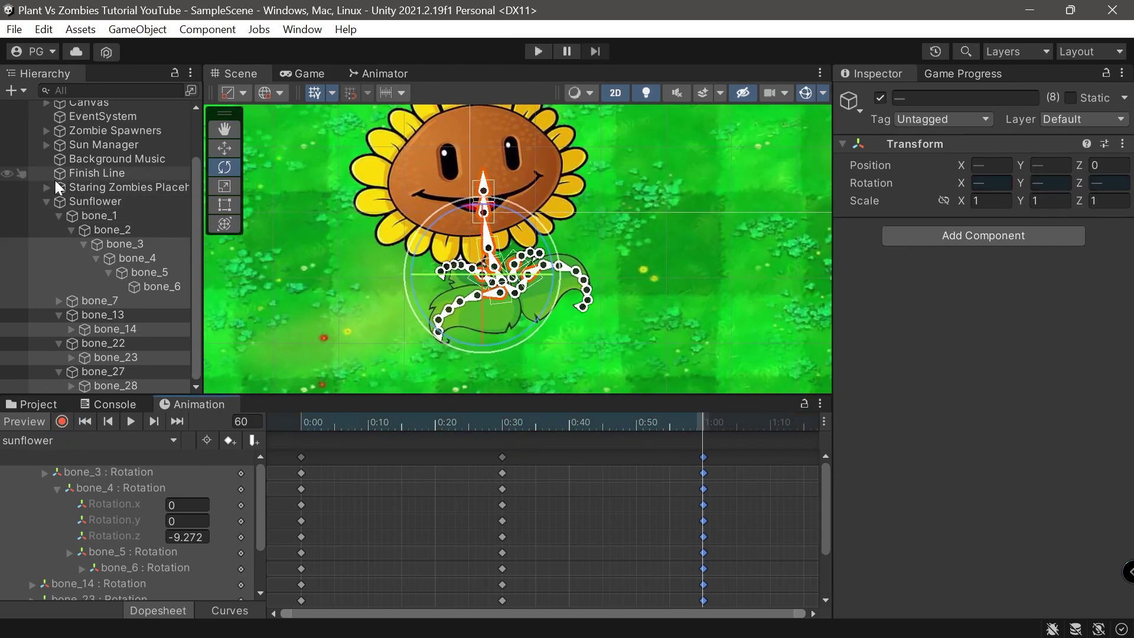
left_click(46, 202)
left_click(89, 302)
Play the complete sunflower clip from frame 0 to check the stem and leaf motion
left_click_drag(513, 437, 53, 419)
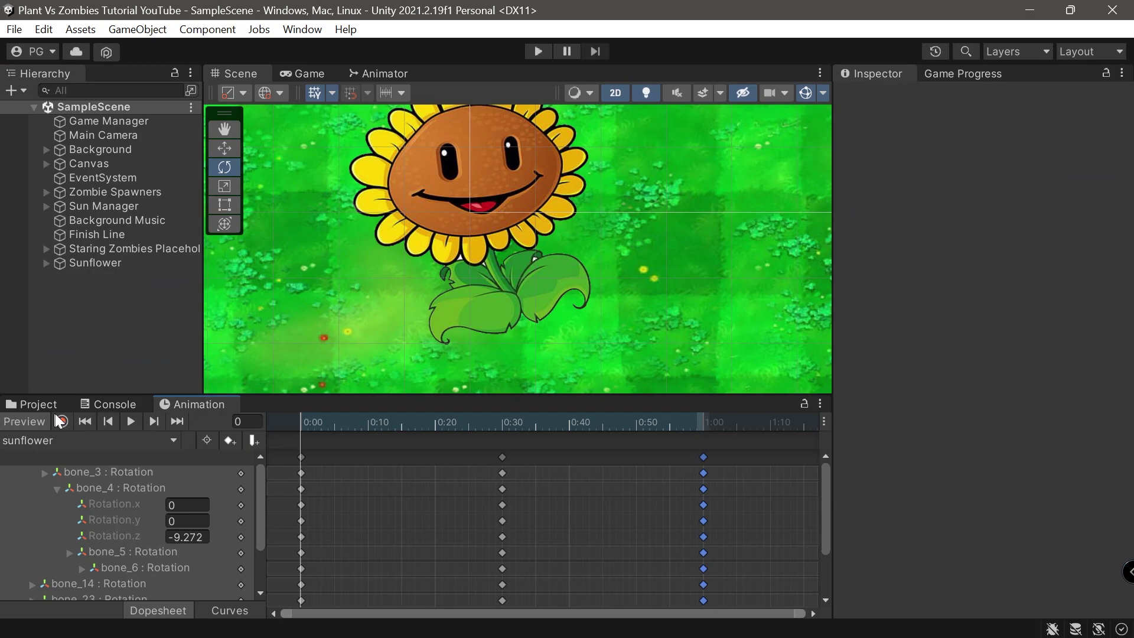
left_click(131, 421)
scroll(371, 237, "down", 3)
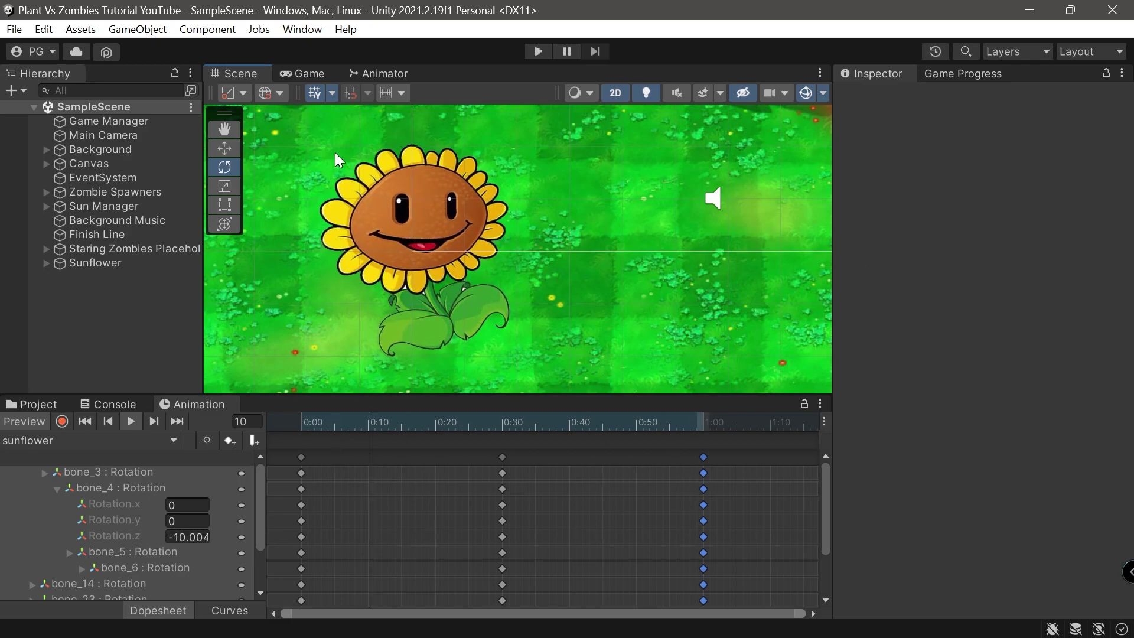
Run the game, watch the Sunflower's animation in the Scene view, and stop the game
left_click(307, 73)
left_click(538, 52)
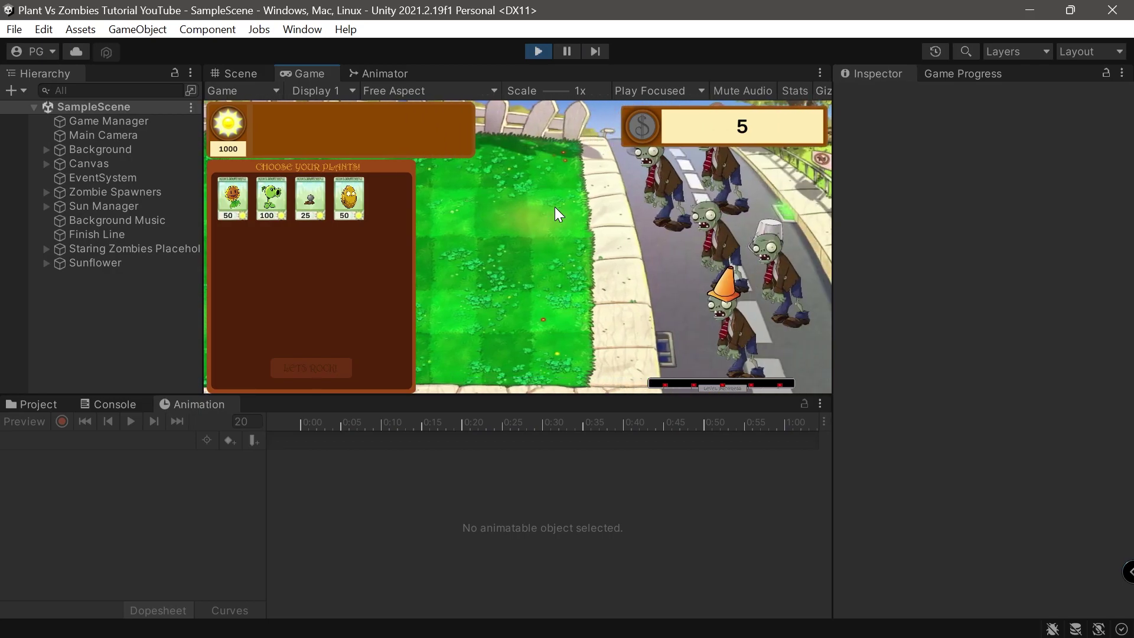
left_click(251, 72)
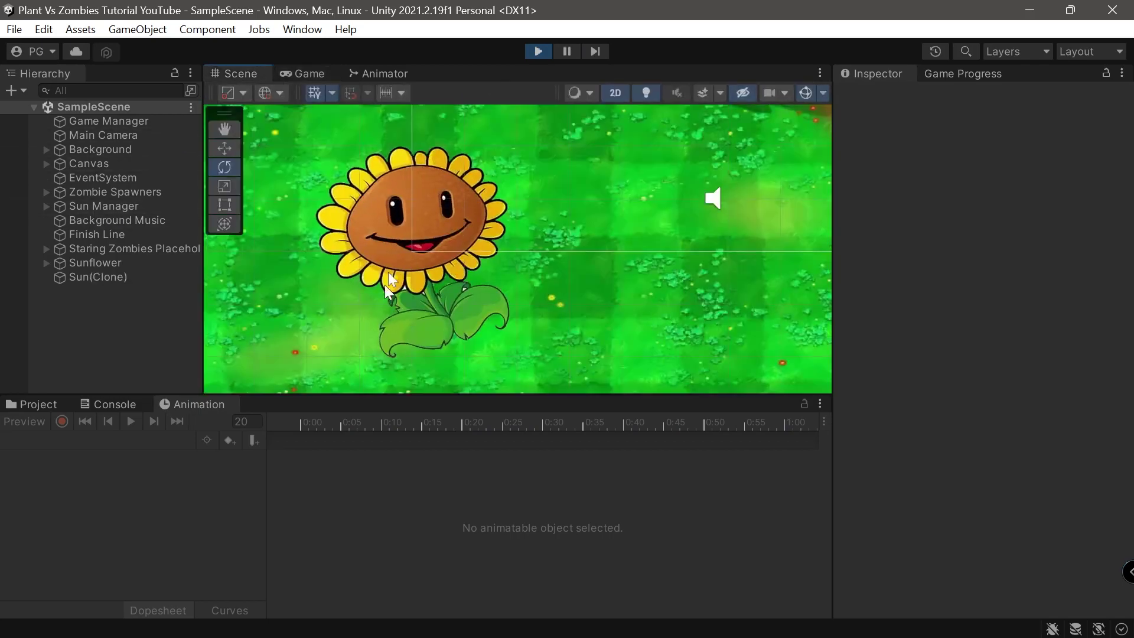
scroll(424, 150, "down", 5)
scroll(476, 226, "up", 5)
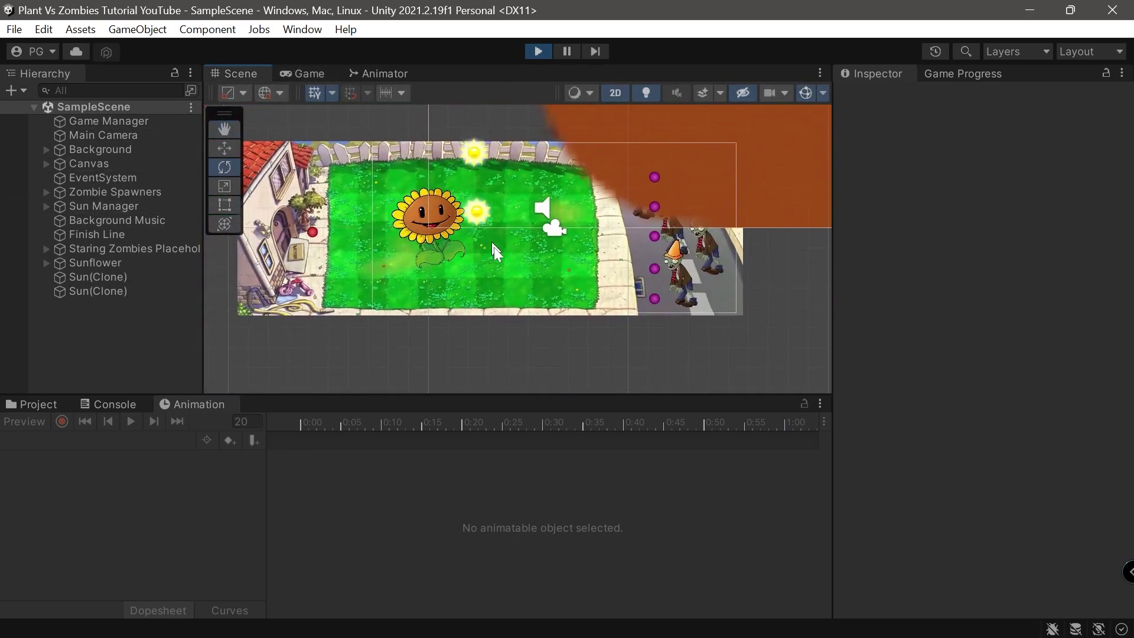
left_click(538, 51)
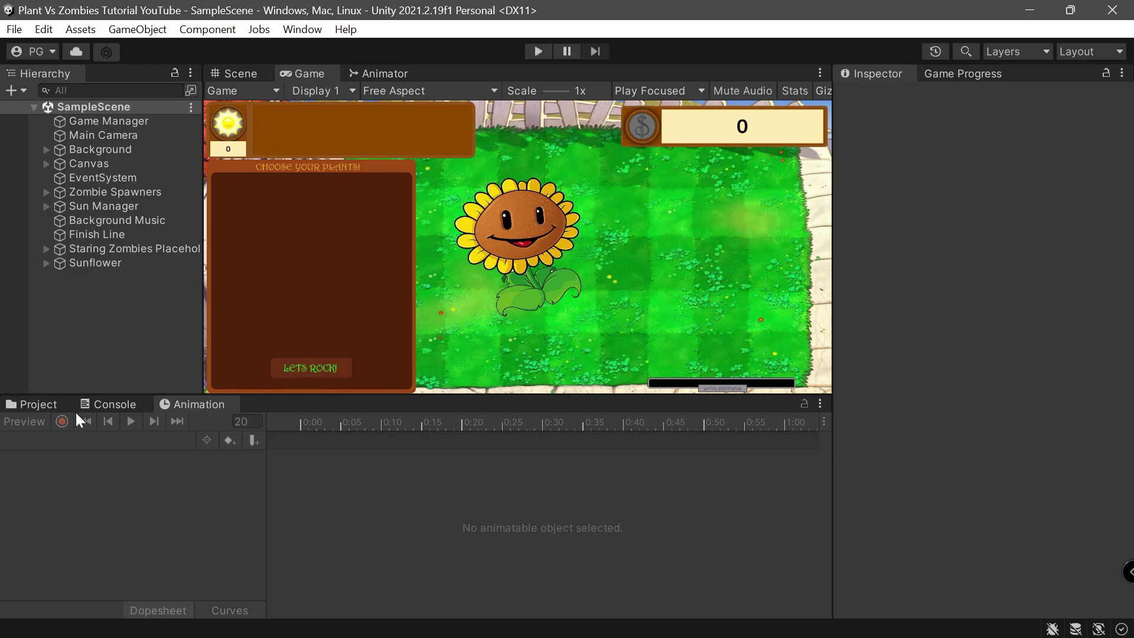
Select the Sunflower object and bring up the project's root Assets folder
left_click(66, 261)
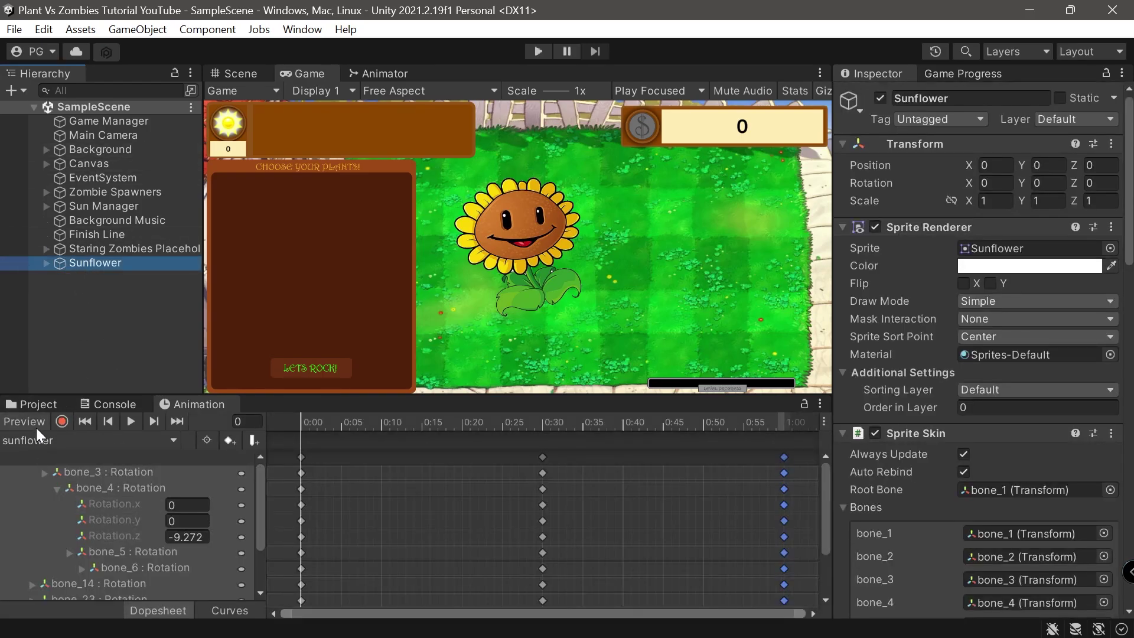
left_click(45, 402)
scroll(300, 490, "up", 2)
left_click(204, 438)
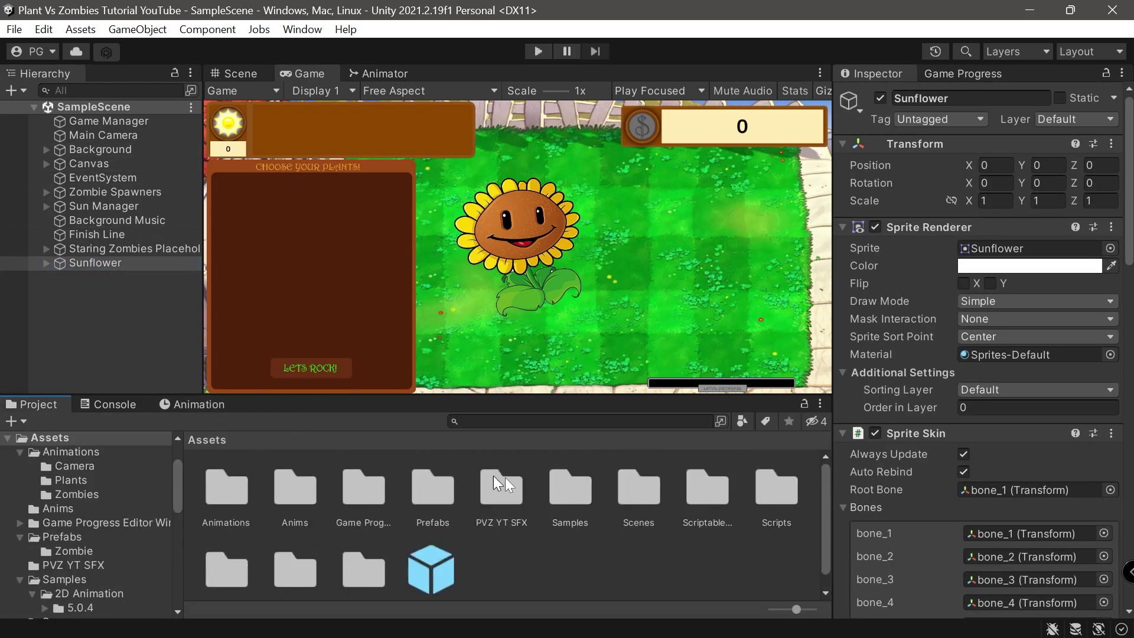